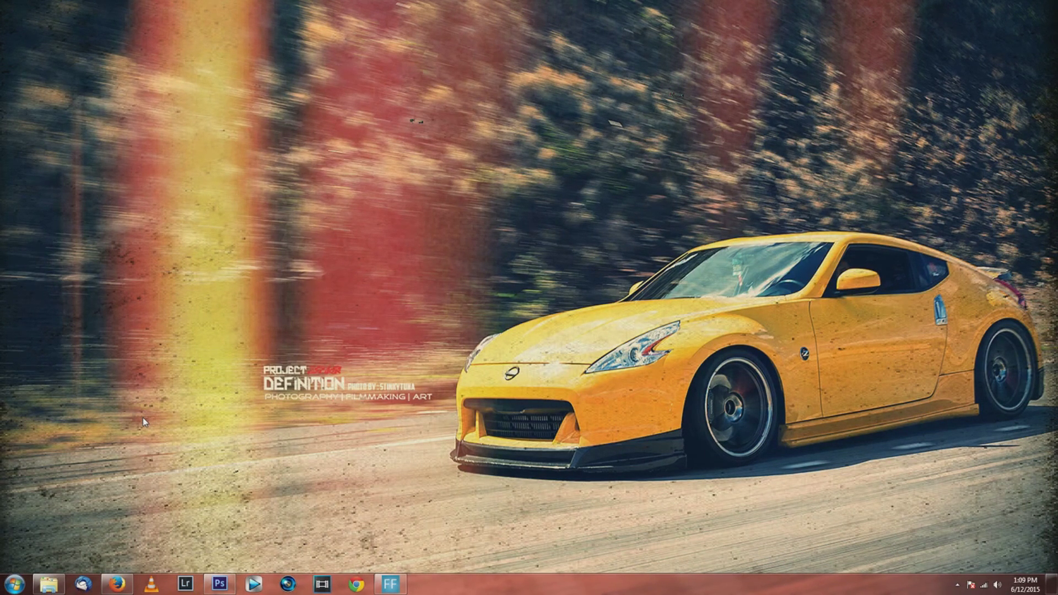
- Bring up the Amazon Wacom Intuos Pro Medium listing in Firefox and scroll through it
left_click(116, 584)
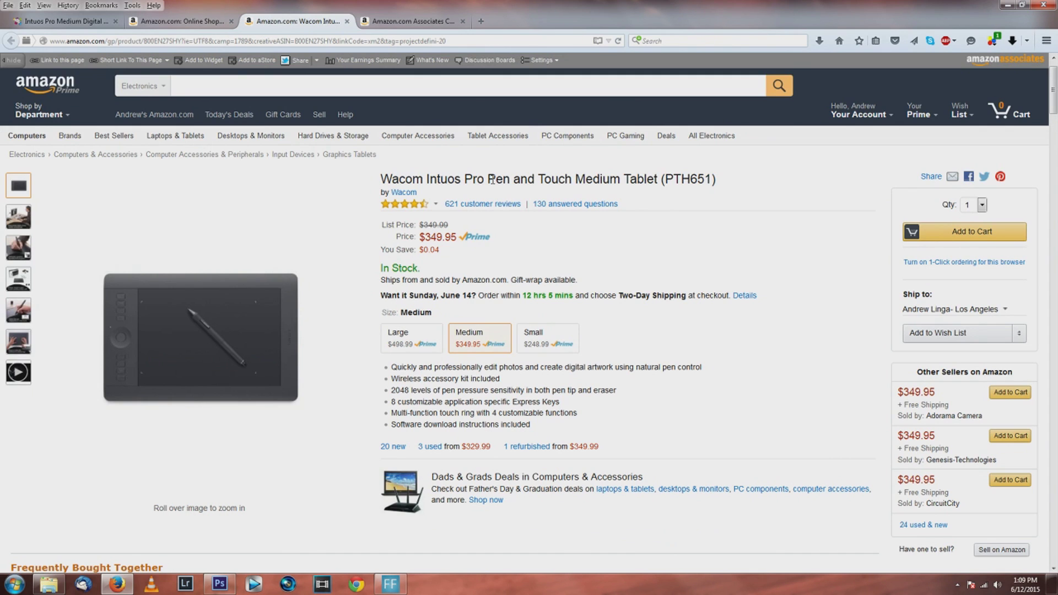
left_click_drag(575, 179, 640, 179)
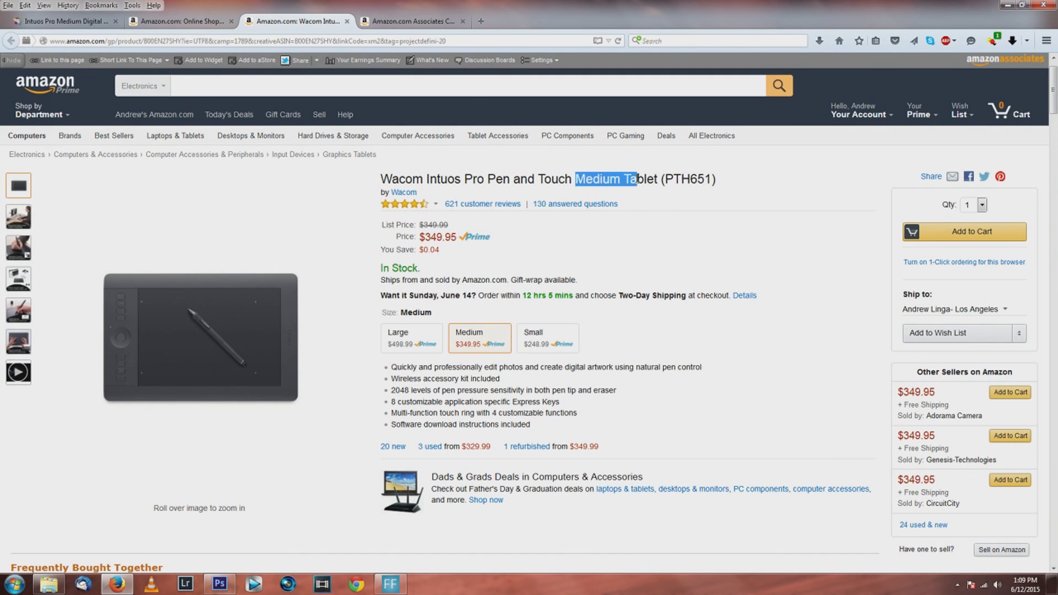
left_click(640, 180)
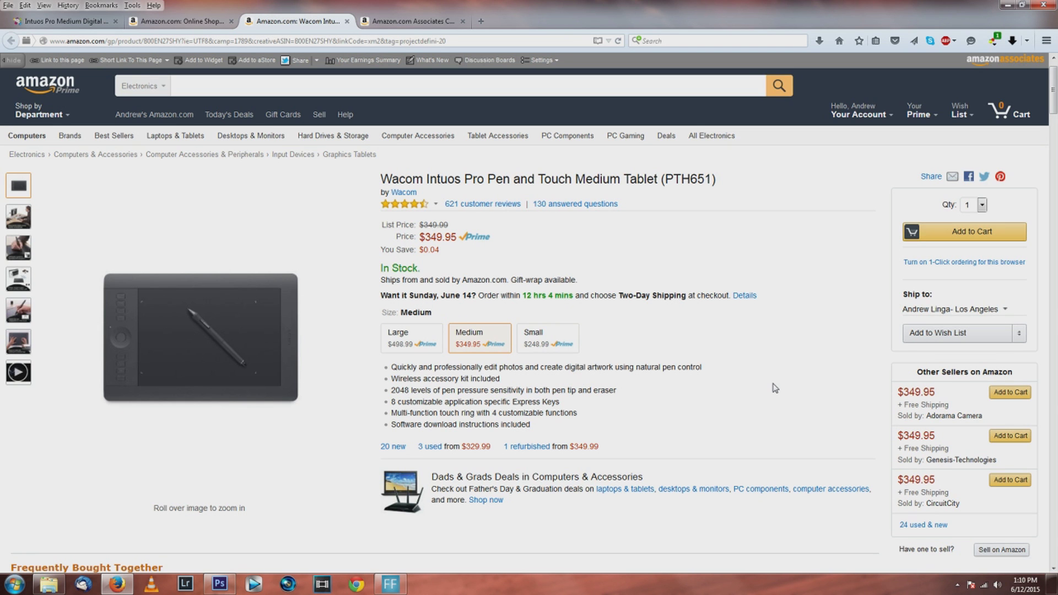
mouse_move(239, 342)
scroll(540, 259, "down", 5)
scroll(540, 259, "up", 6)
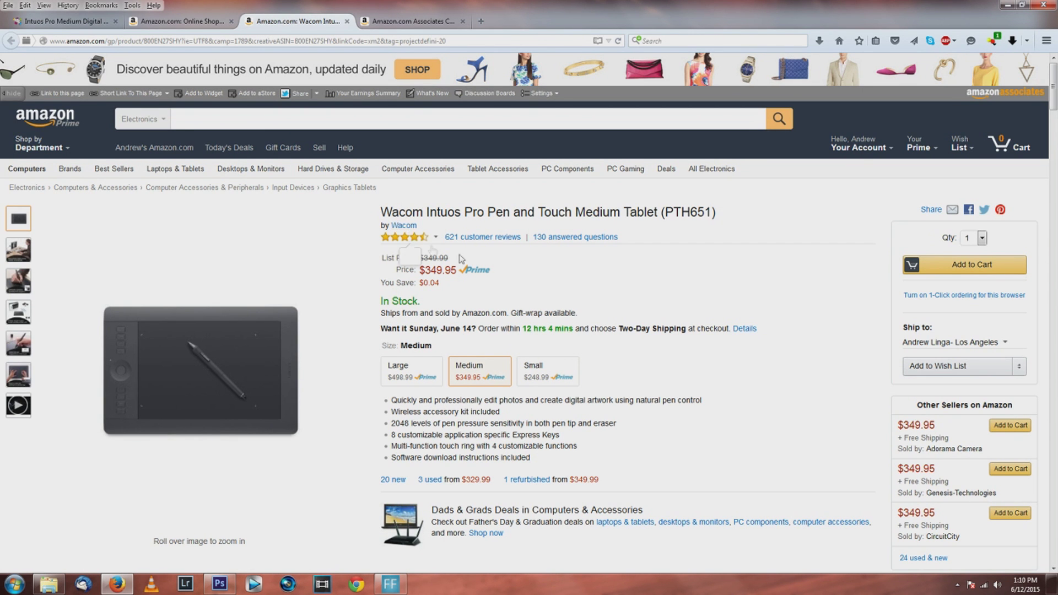
scroll(408, 236, "down", 3)
scroll(602, 267, "up", 3)
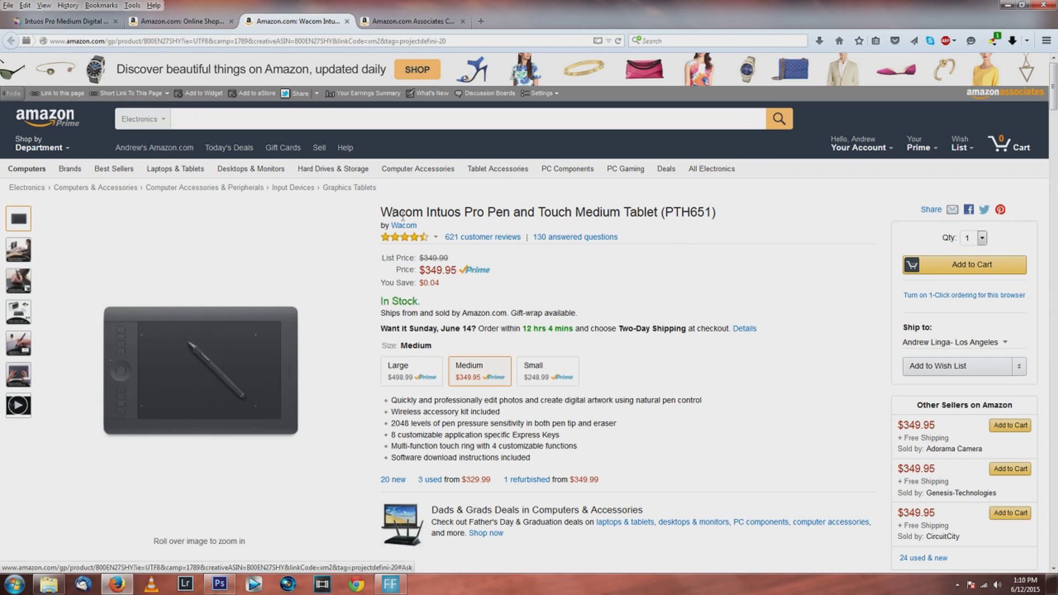
- Briefly highlight the product title, then minimize Firefox to reveal the sports car desktop
left_click_drag(382, 212, 573, 213)
left_click(618, 204)
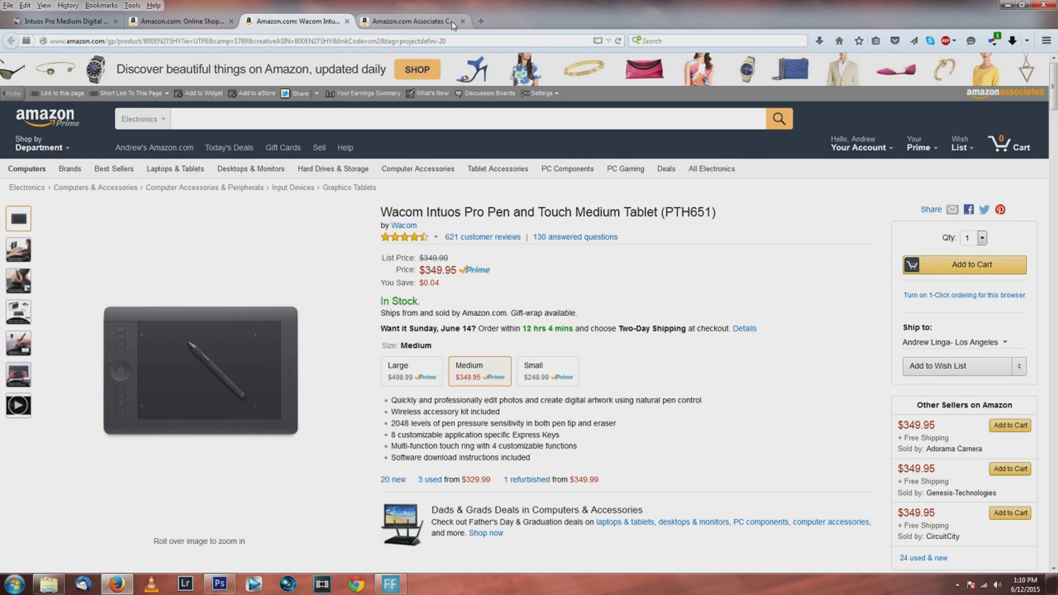
left_click(1006, 5)
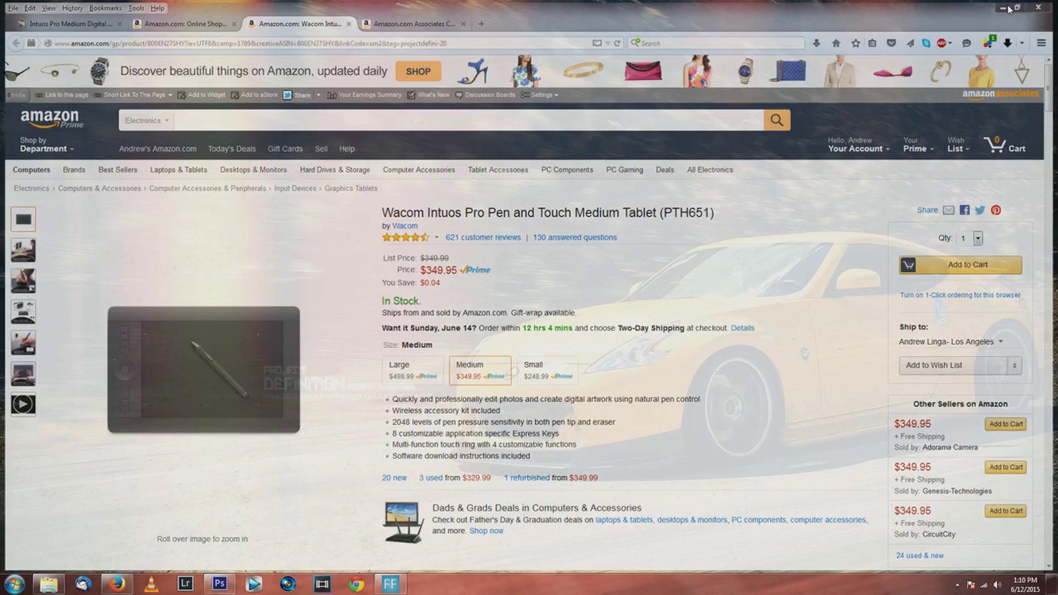
- Flatten the _F1A0099.CR2 car photo so Curves 1 merges into a single Background layer
left_click(219, 584)
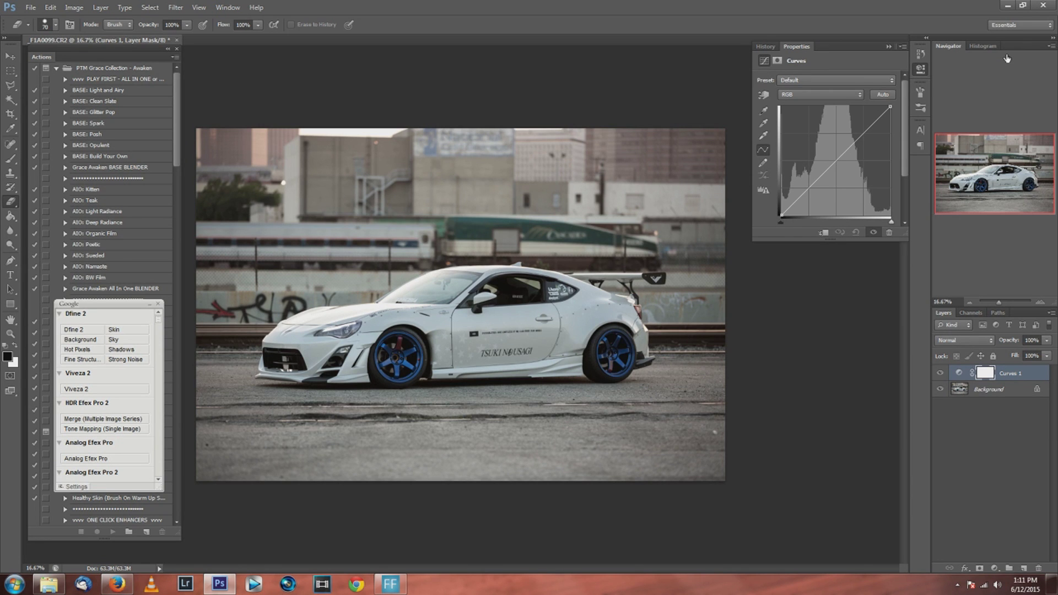
right_click(1039, 389)
left_click(1025, 565)
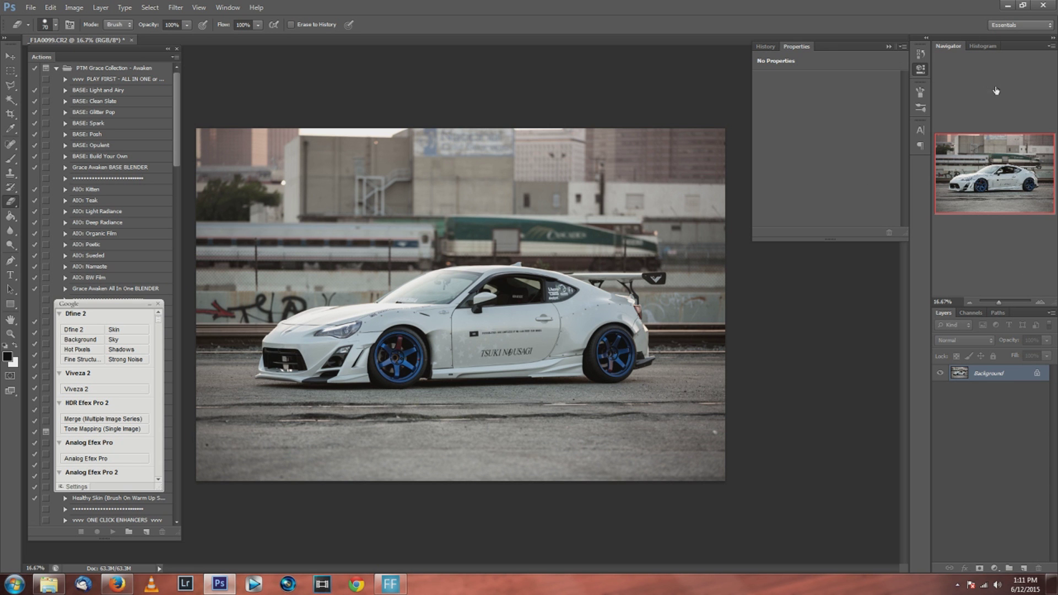
left_click(1003, 303)
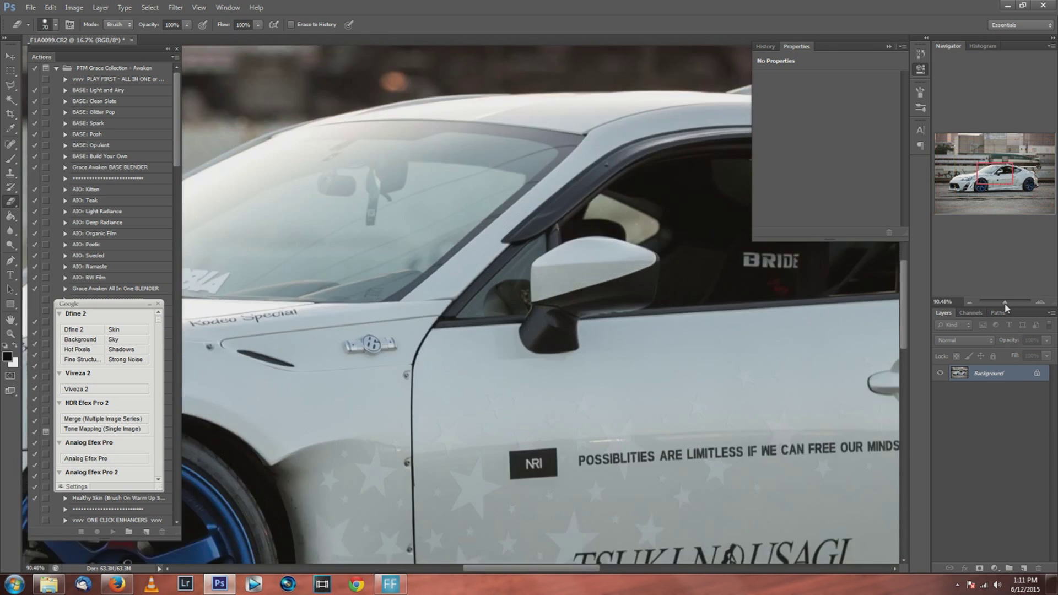
left_click_drag(1004, 303, 1002, 303)
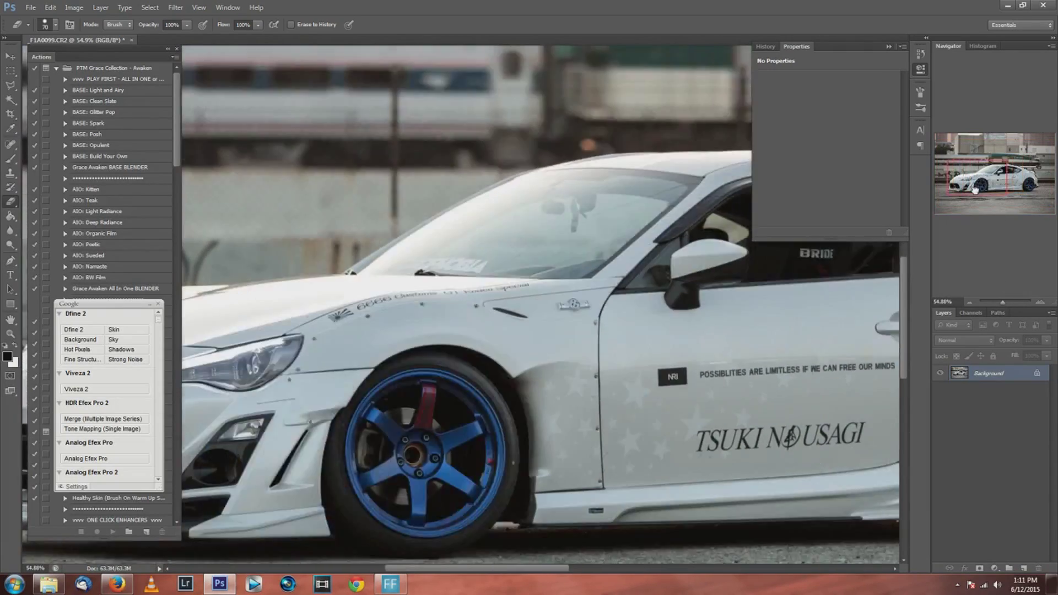
left_click_drag(974, 189, 1003, 178)
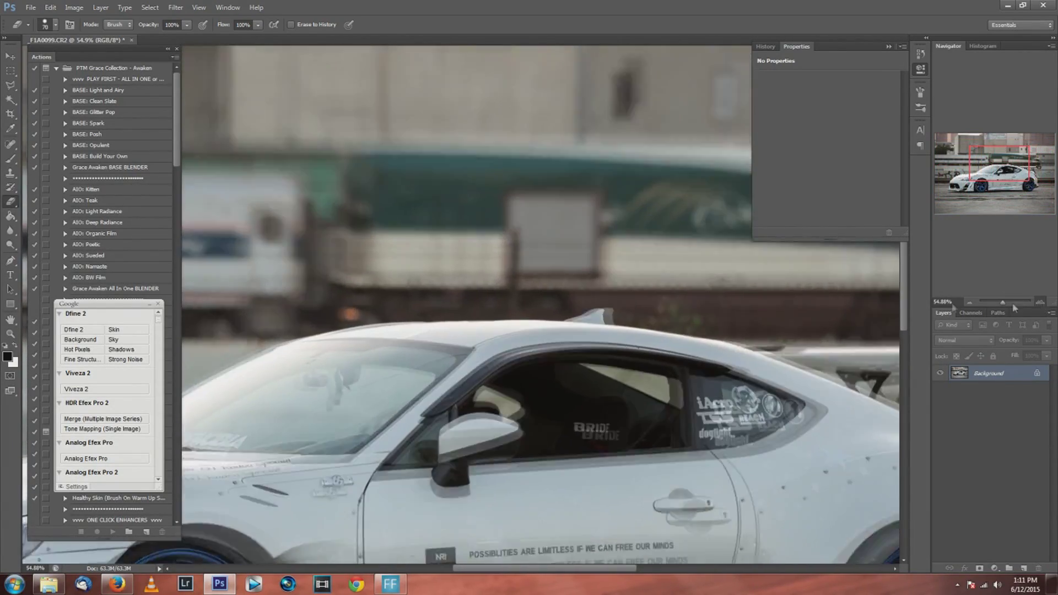
key("ctrl+plus")
left_click_drag(548, 313, 631, 236)
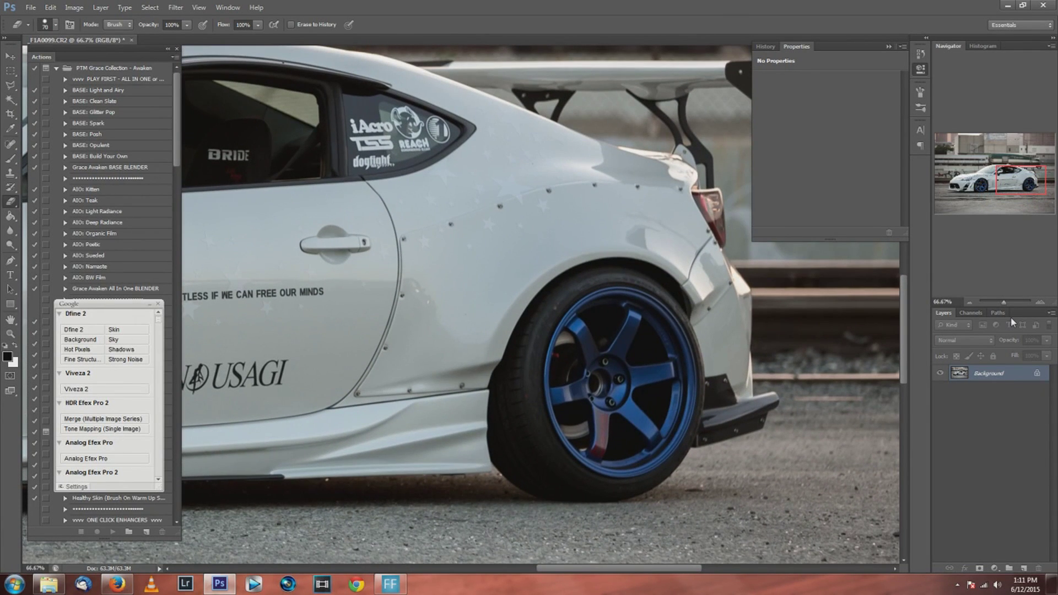
key("ctrl+plus")
key("ctrl+plus")
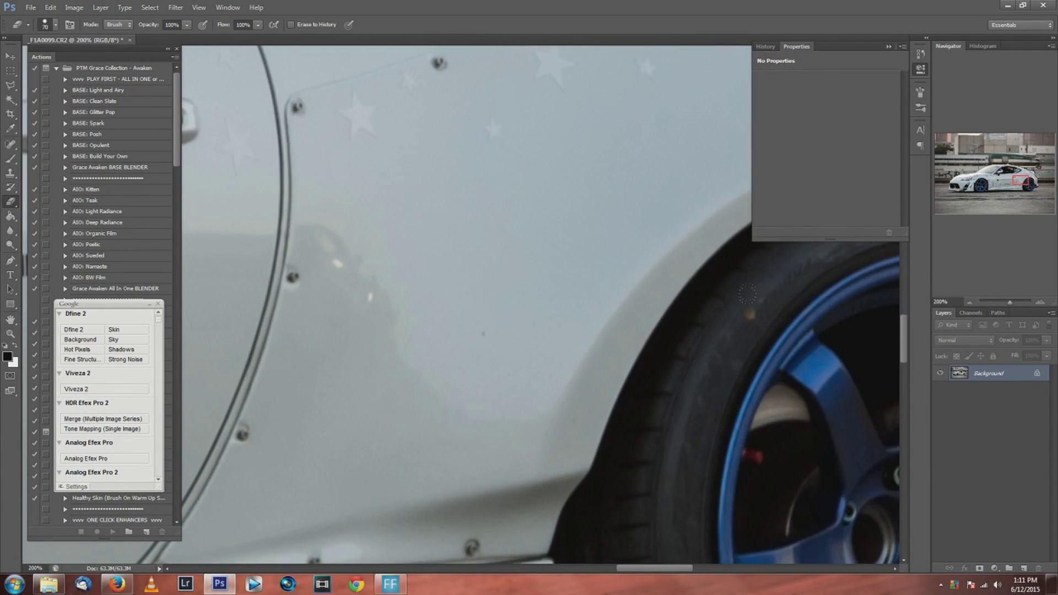
left_click_drag(751, 335, 658, 322)
key("ctrl+minus")
key("ctrl+minus")
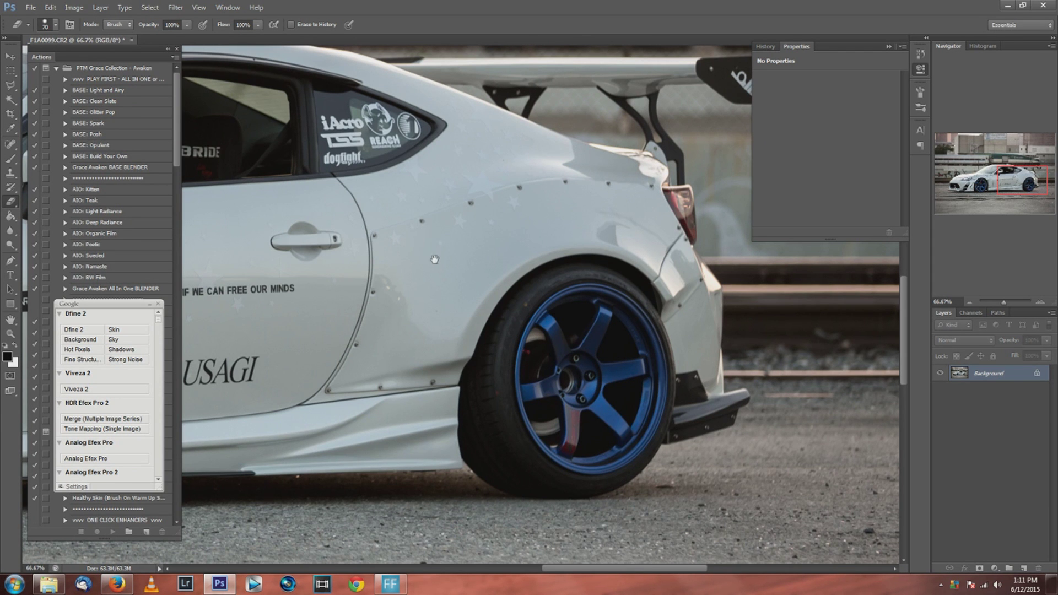
left_click_drag(427, 259, 610, 441)
left_click_drag(596, 346, 717, 408)
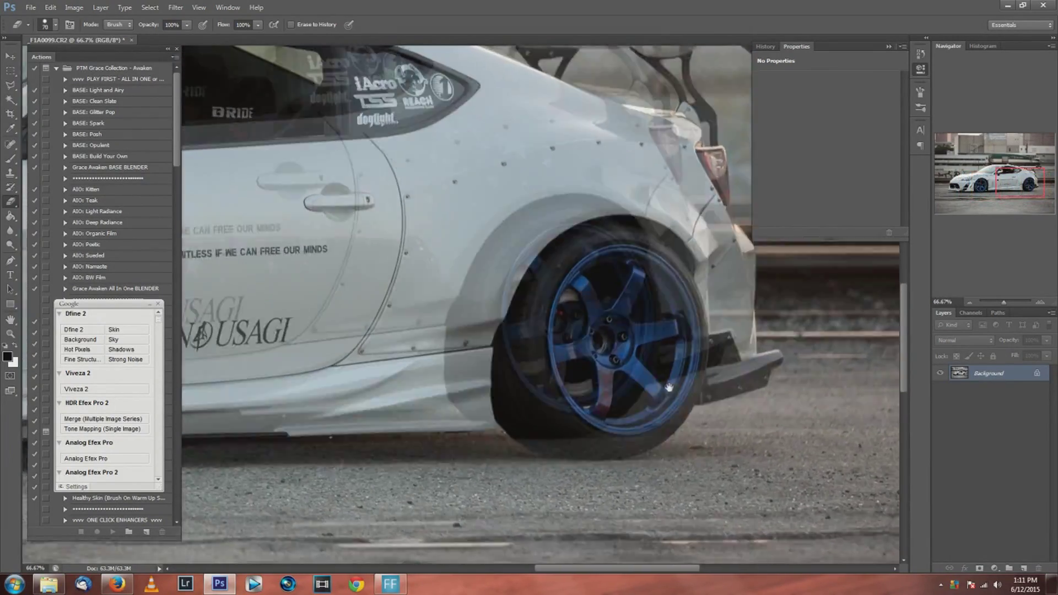
left_click(969, 303)
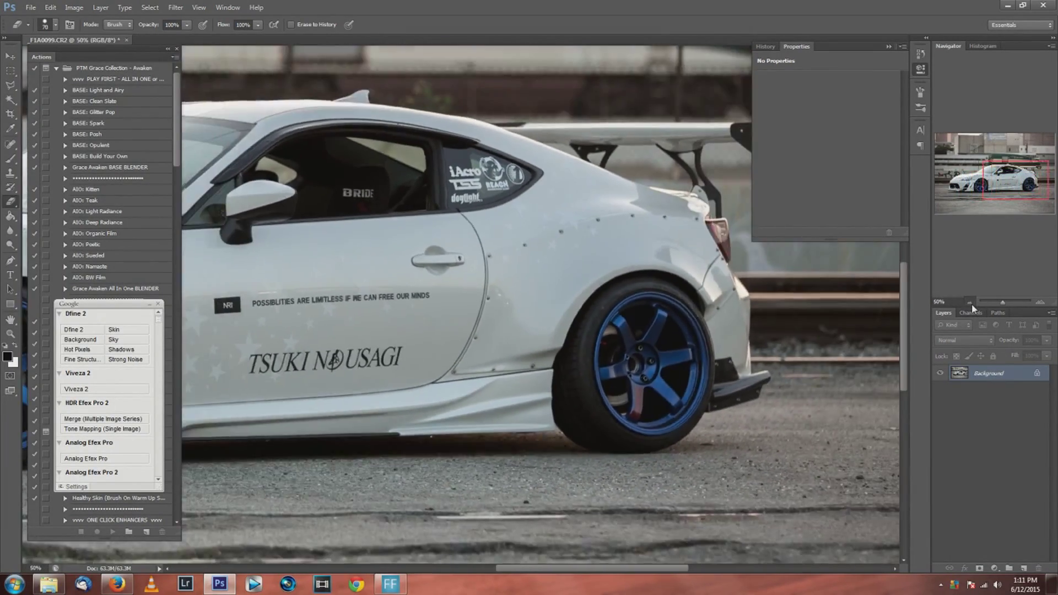
left_click(969, 302)
left_click(969, 303)
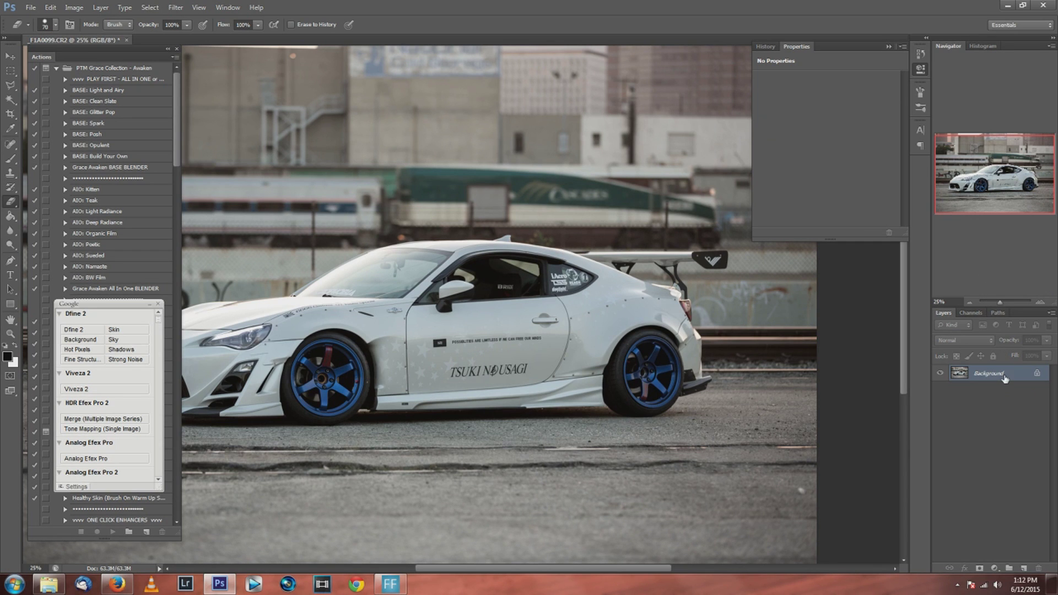
- Paint a large black test shape on a new Layer 1, then delete that layer
left_click(1024, 569)
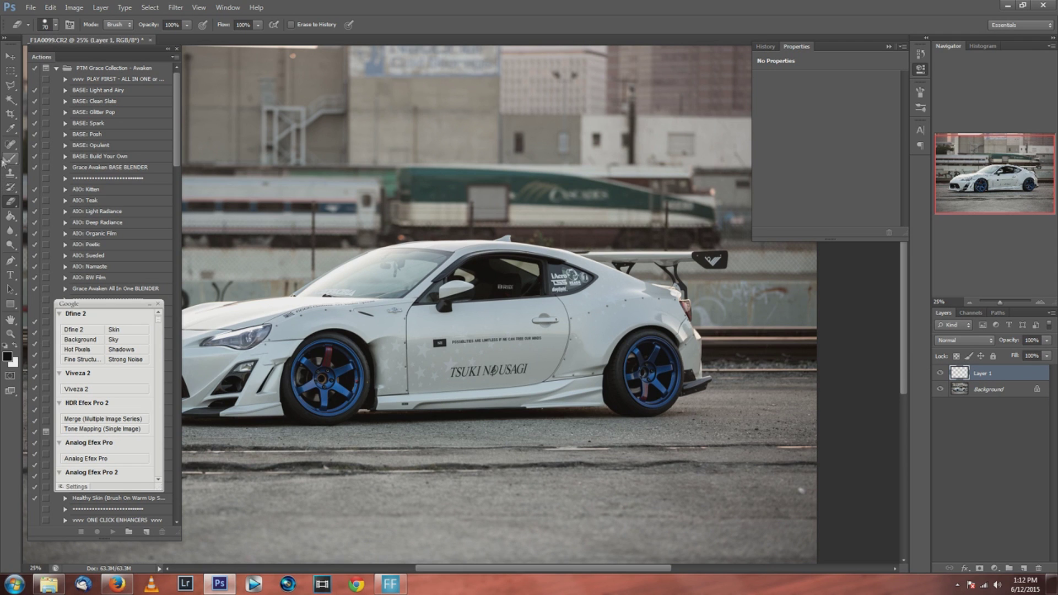
left_click(10, 158)
mouse_move(386, 177)
left_mouse_down()
mouse_move(436, 165)
mouse_move(573, 204)
left_mouse_up()
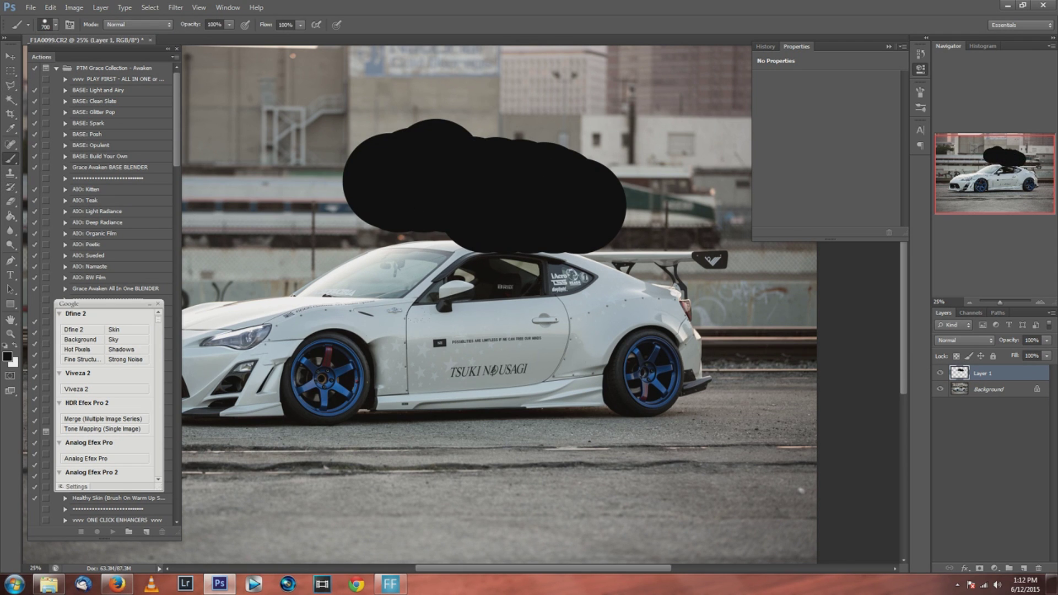
left_click(941, 374)
left_click(943, 374)
left_click(942, 374)
left_click(942, 374)
left_click_drag(962, 374, 1038, 568)
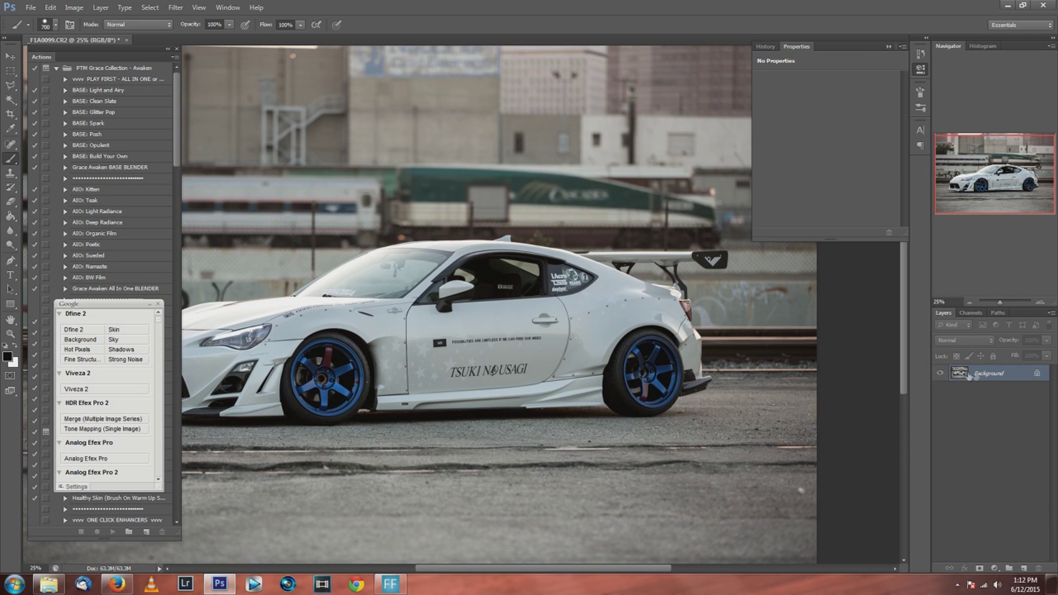
- Paint black strokes over the car on the Background and undo them from the Edit menu
mouse_move(405, 309)
left_mouse_down()
mouse_move(413, 295)
mouse_move(554, 261)
left_mouse_up()
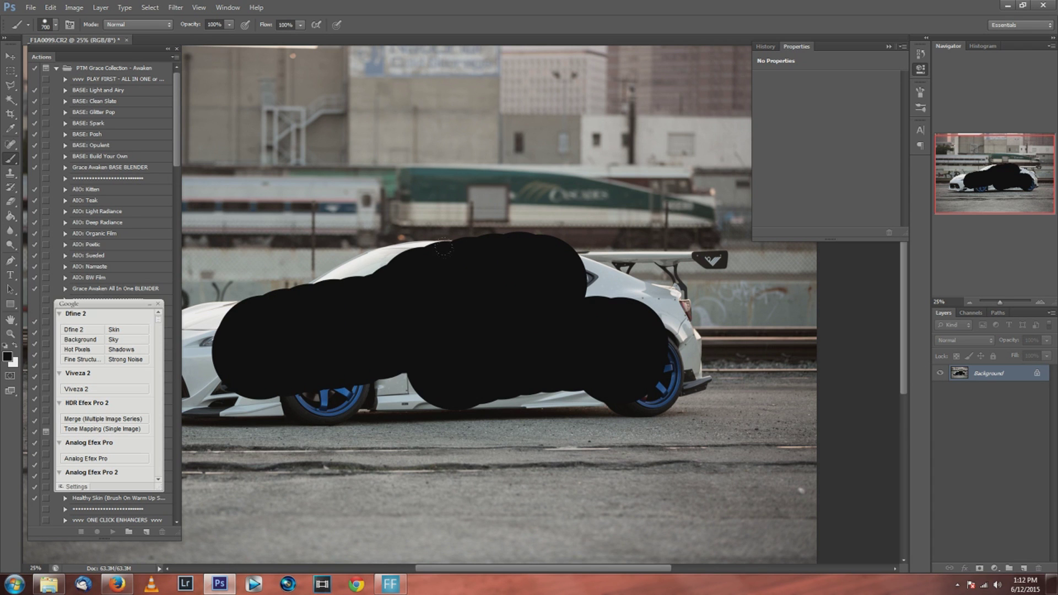
left_click(50, 7)
left_click(66, 20)
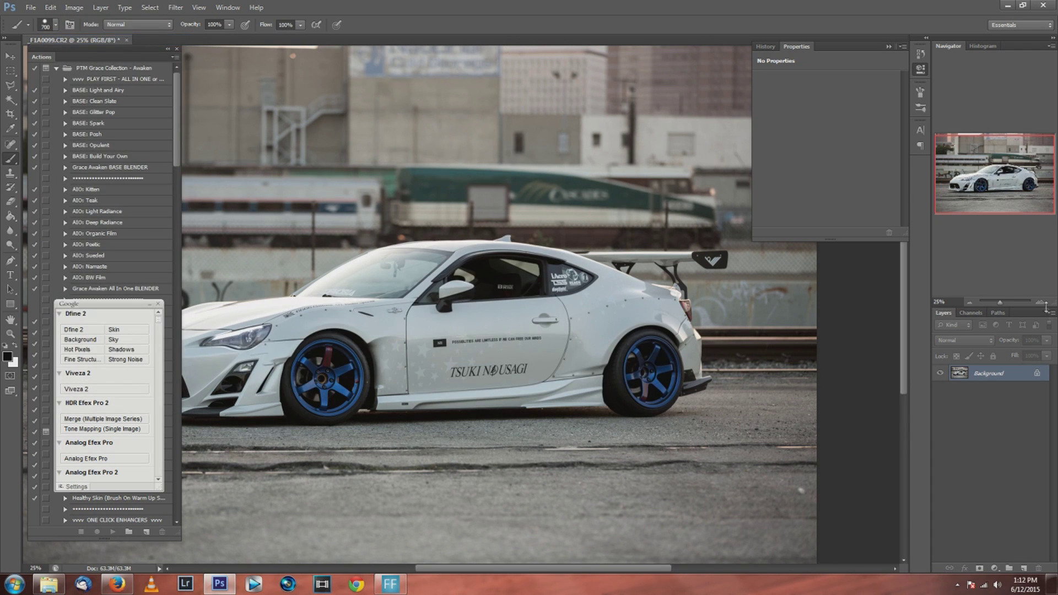
- Add a new layer, zoom out, and paint one round black dot near the lower right
left_click(1024, 568)
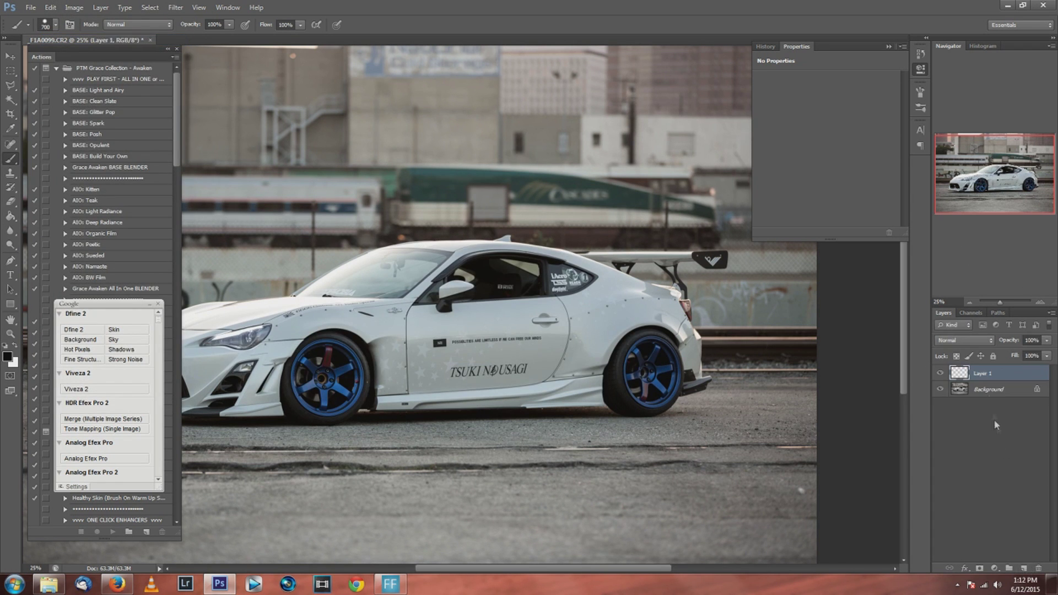
key("ctrl+minus")
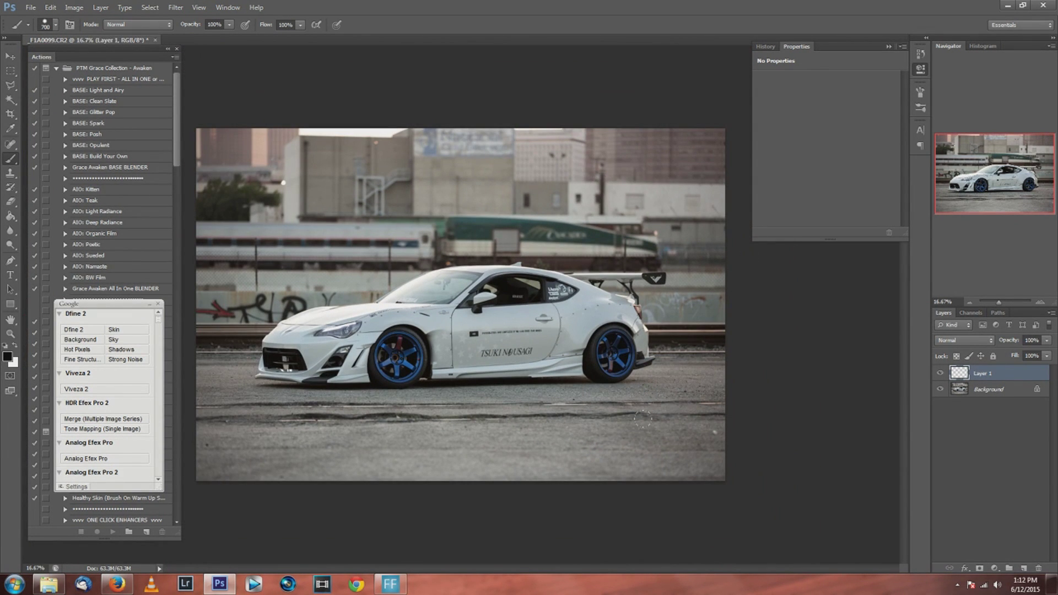
left_click(688, 436)
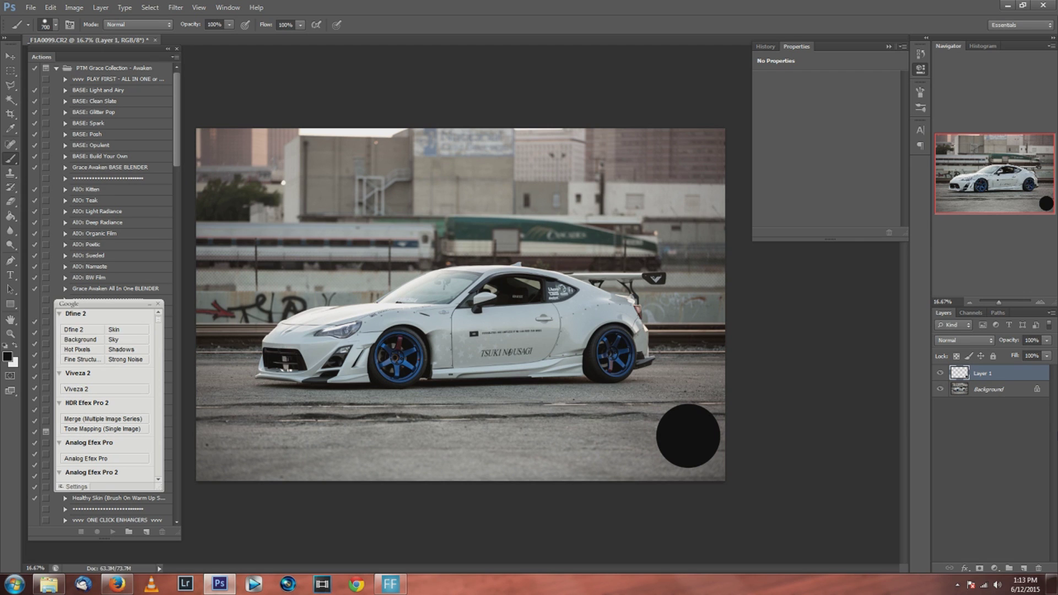
- Rename Layer 1 to 'Black Ball', then drag it to the trash to delete it
double_click(983, 374)
type("Black Ball")
key("Return")
left_click_drag(990, 374, 1042, 568)
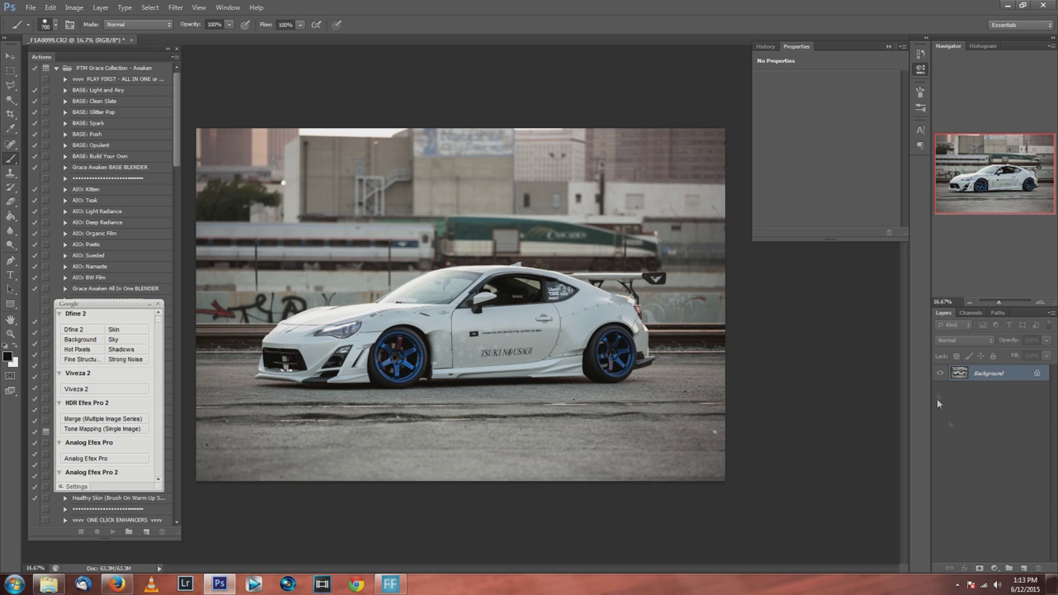
- Paint one black dot on each of three new layers along the bottom of the photo
left_click(1024, 568)
left_click(1024, 568)
left_click(1024, 570)
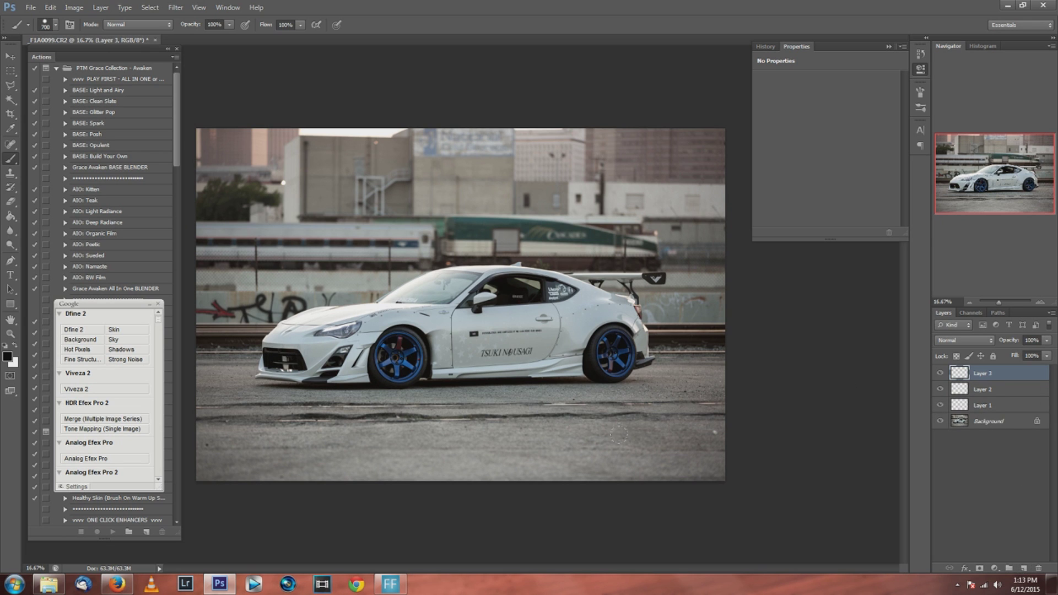
left_click(642, 445)
left_click(986, 389)
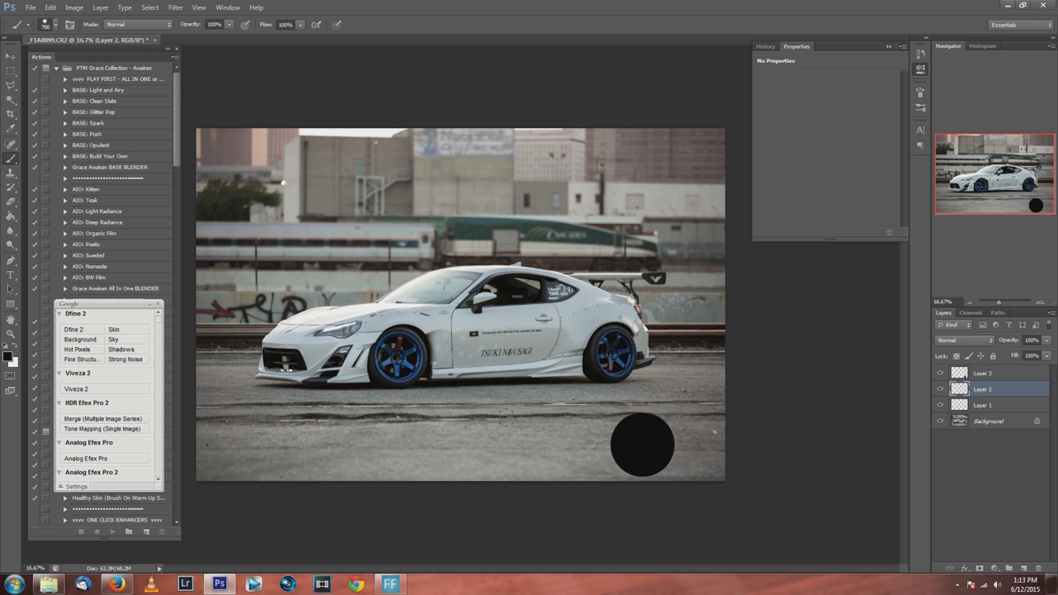
left_click(530, 441)
left_click(982, 405)
left_click(413, 438)
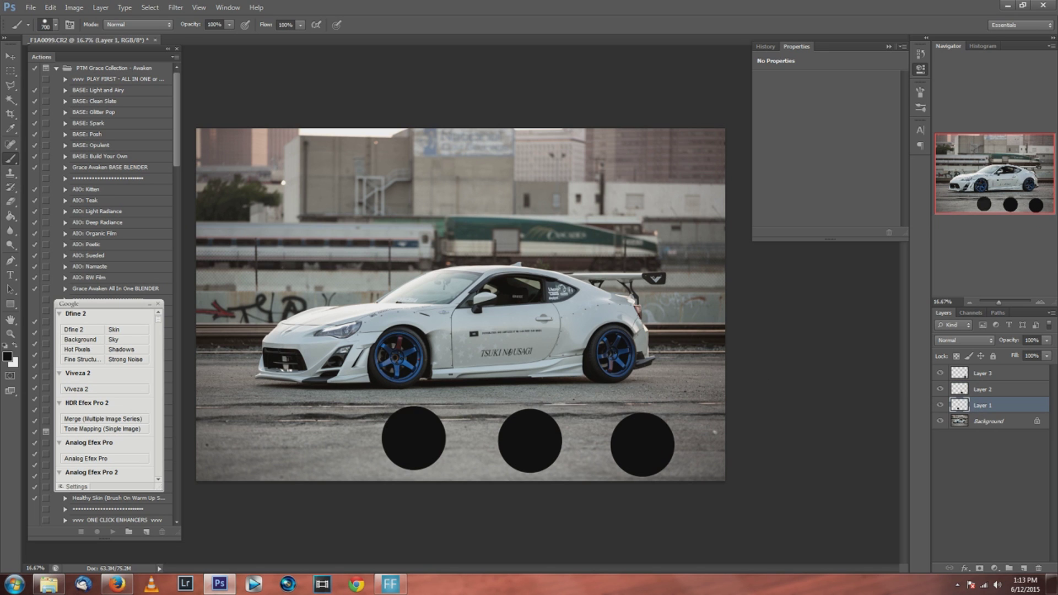
- Create an empty Group 1 and place it at the top of the layer stack
left_click(1008, 569)
left_click_drag(984, 373, 985, 365)
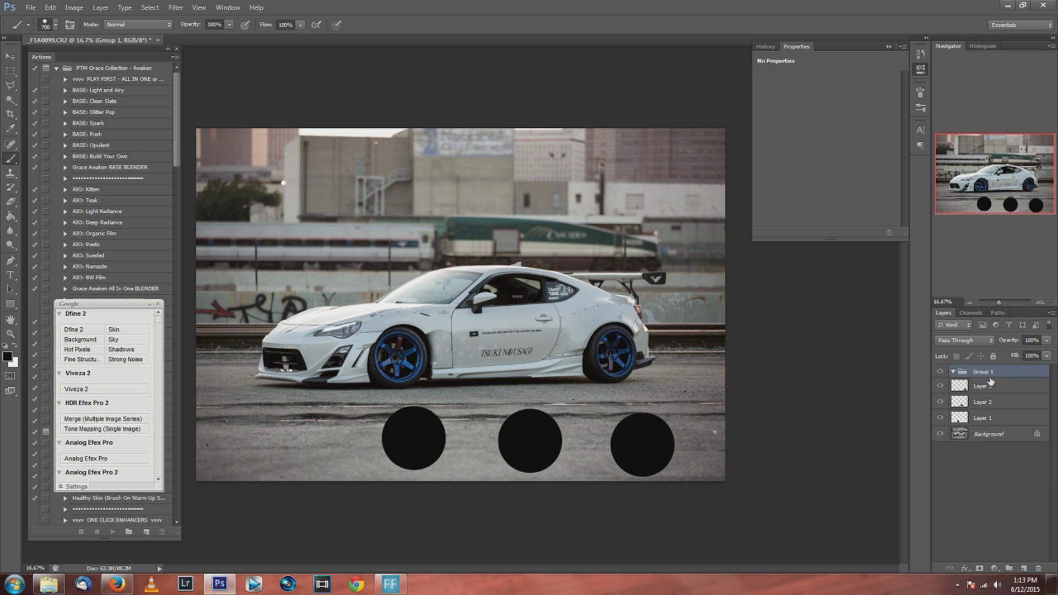
left_click(11, 55)
- Drag Layer 3's and Layer 2's dots above the car, undoing Layer 1's dot move
mouse_move(655, 443)
left_mouse_down()
mouse_move(657, 429)
mouse_move(481, 246)
mouse_move(377, 254)
mouse_move(525, 184)
mouse_move(634, 174)
left_mouse_up()
left_click(659, 430, "ctrl")
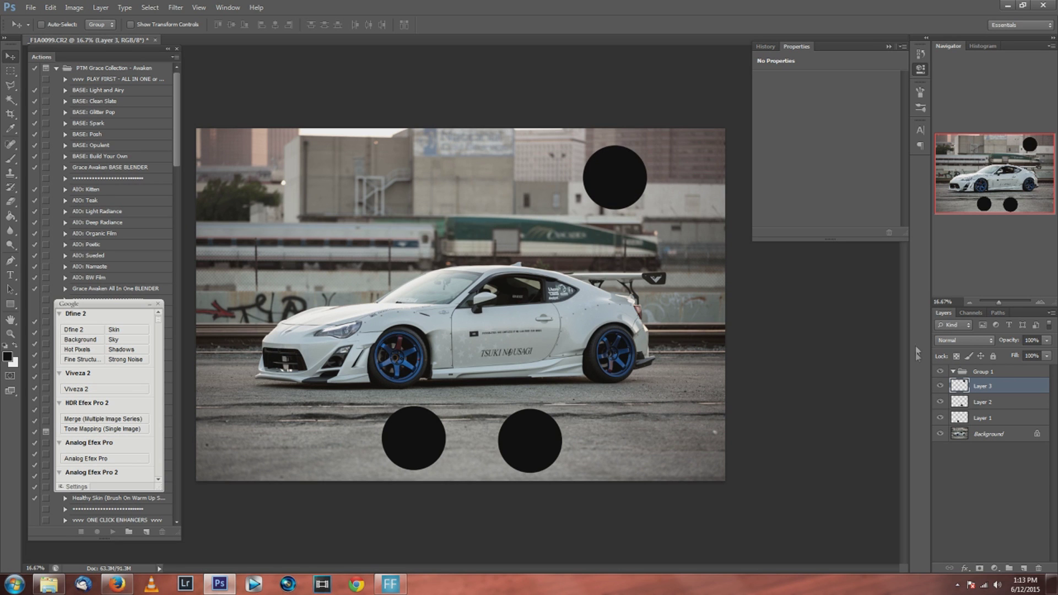
left_click(973, 403)
left_click_drag(535, 438, 506, 189)
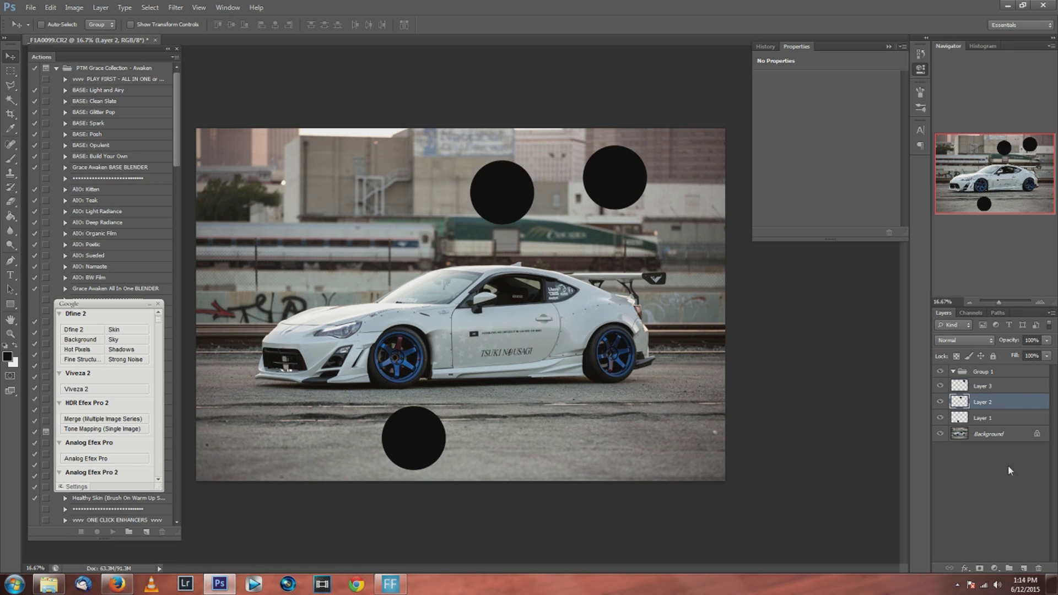
left_click(959, 418)
left_click_drag(422, 442, 410, 202)
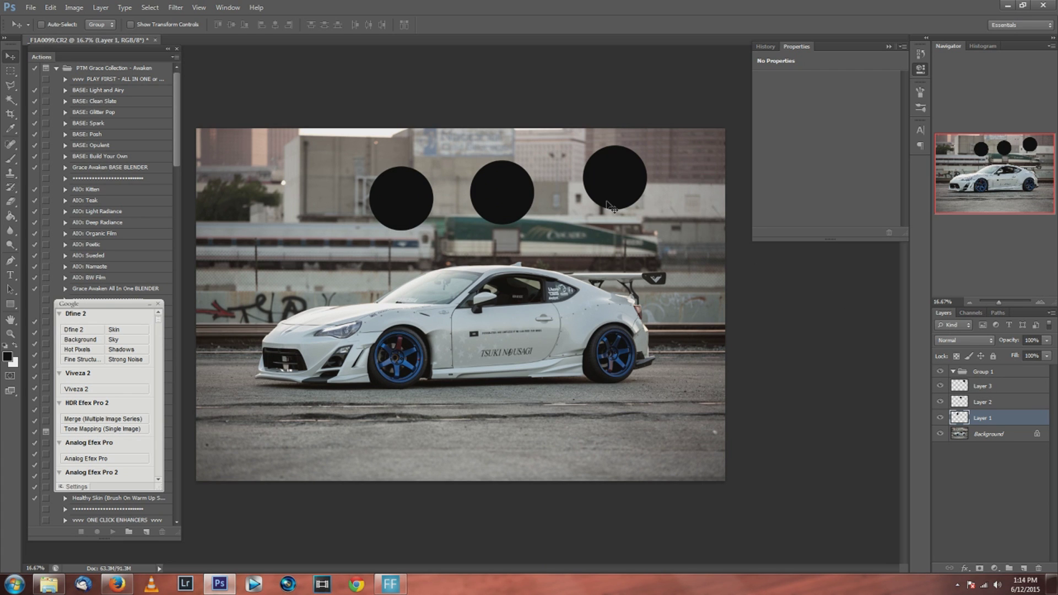
key("ctrl+z")
key("ctrl+z")
key("ctrl+z")
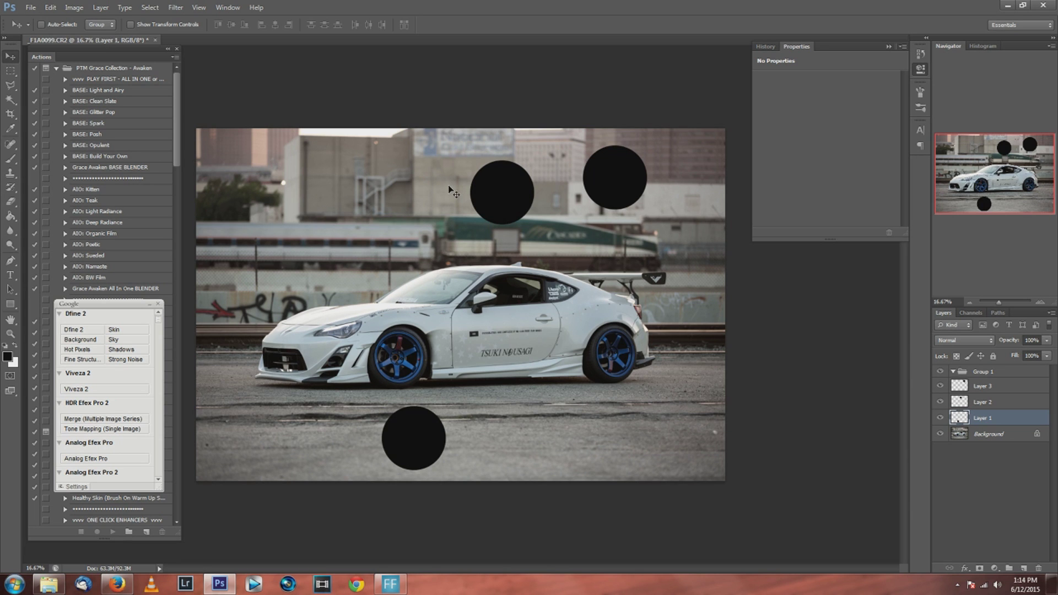
- Undo the dot moves and put Layers 1–3 together inside Group 1
key("ctrl+alt+z")
key("ctrl+alt+z")
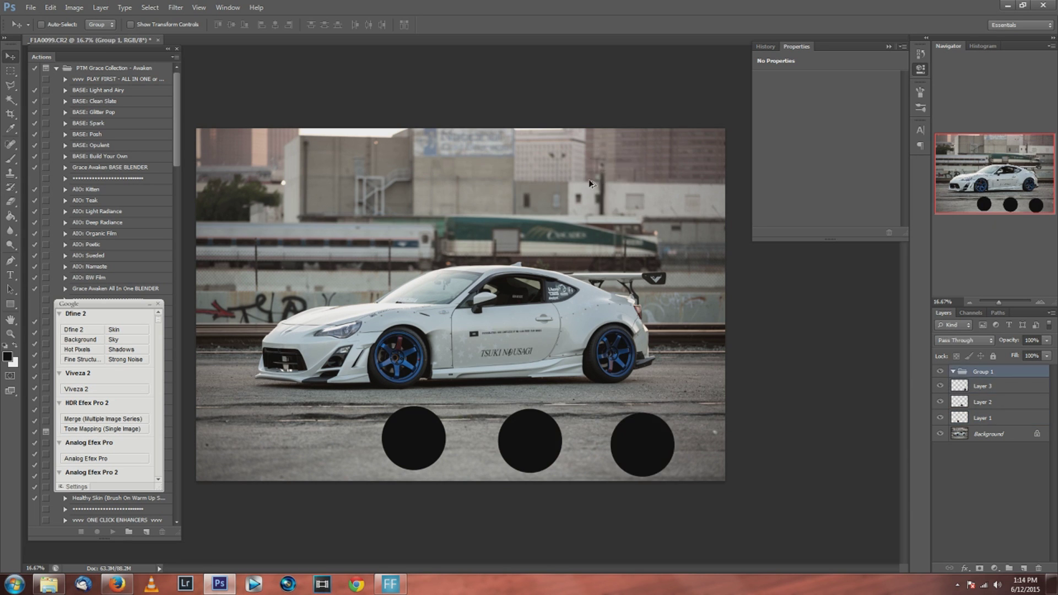
left_click(763, 47)
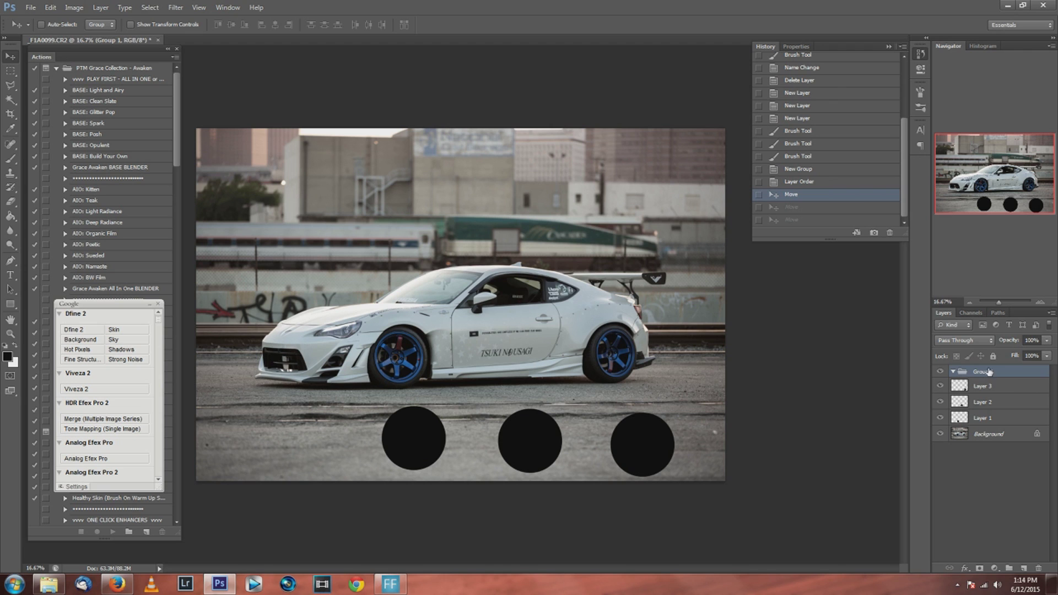
left_click(993, 389)
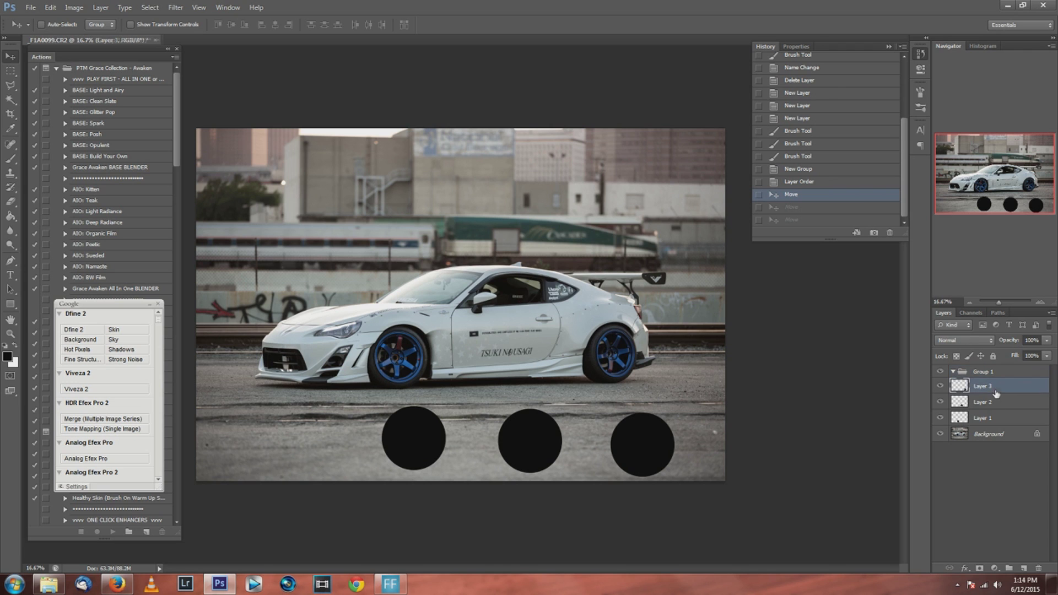
left_click(992, 418, "shift")
left_click_drag(999, 387, 994, 372)
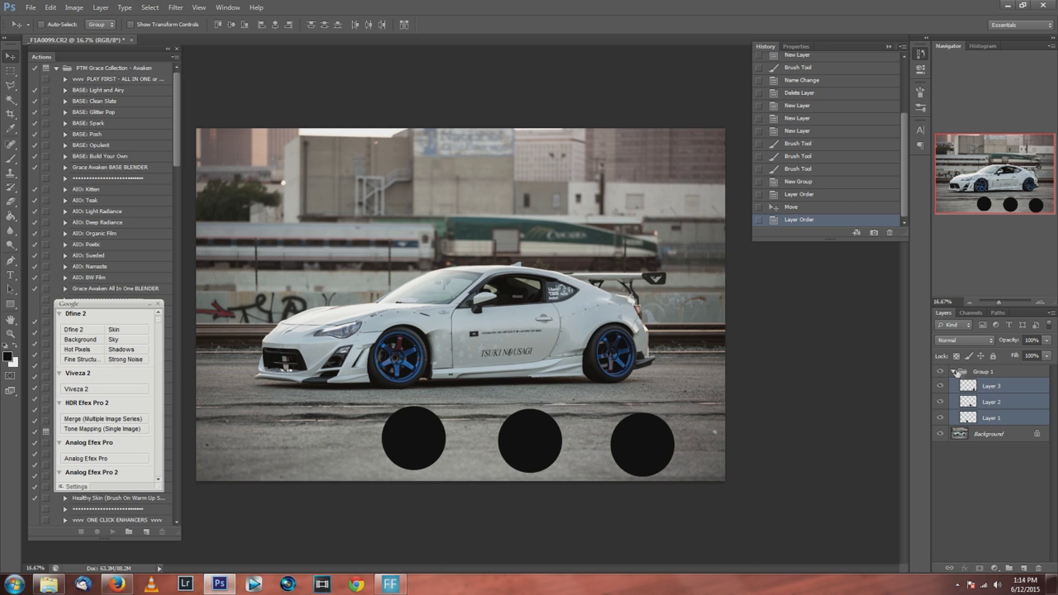
- Collapse Group 1 and rename it 'Black Balls'
left_click(955, 372)
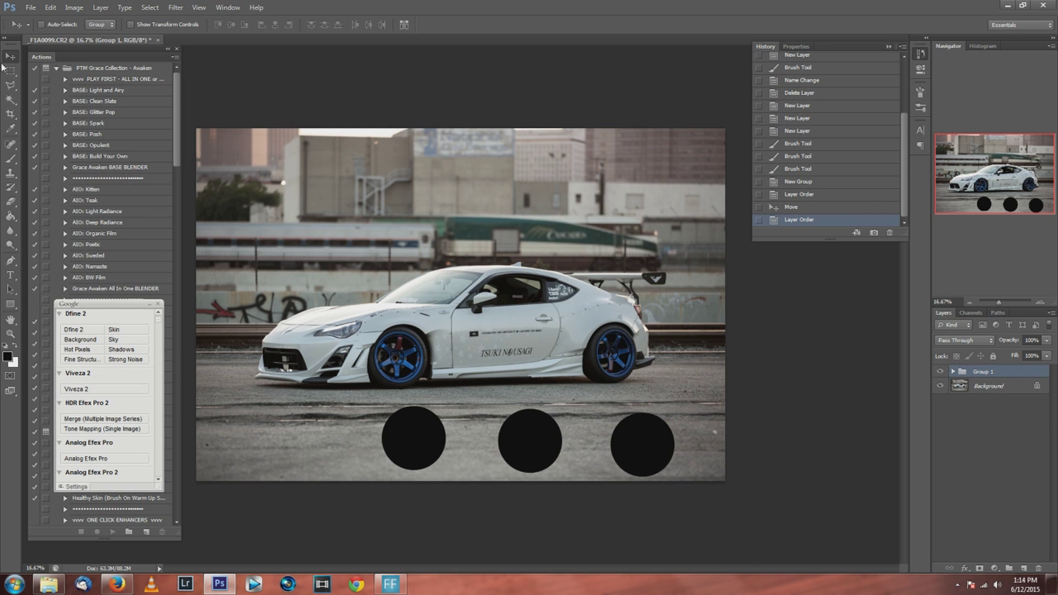
double_click(983, 371)
type("Black Balls")
key("Return")
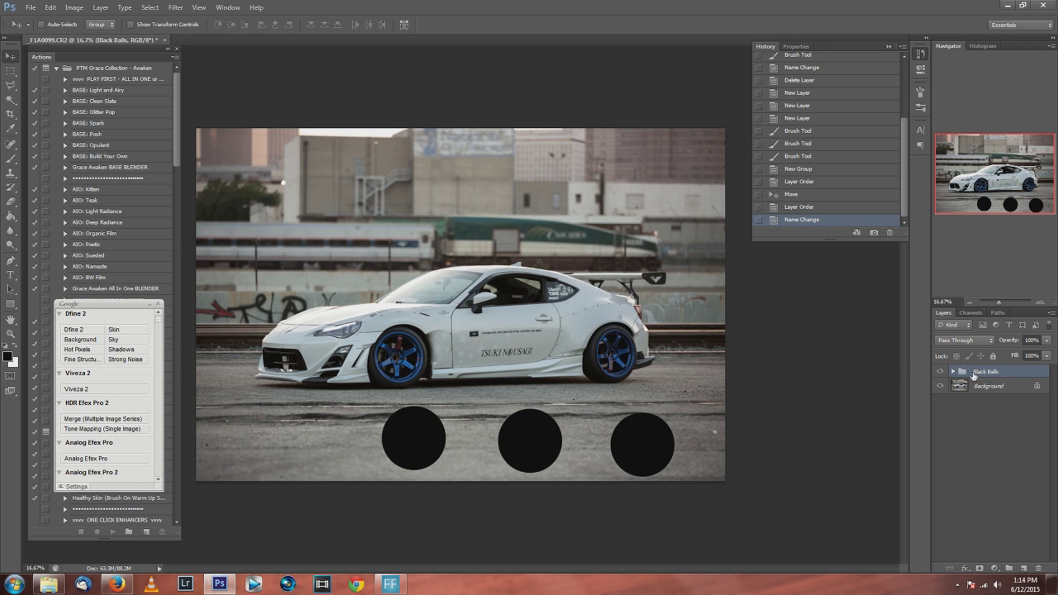
- Move all three dots up to the top, then delete the whole Black Balls group
left_click_drag(727, 455, 558, 196)
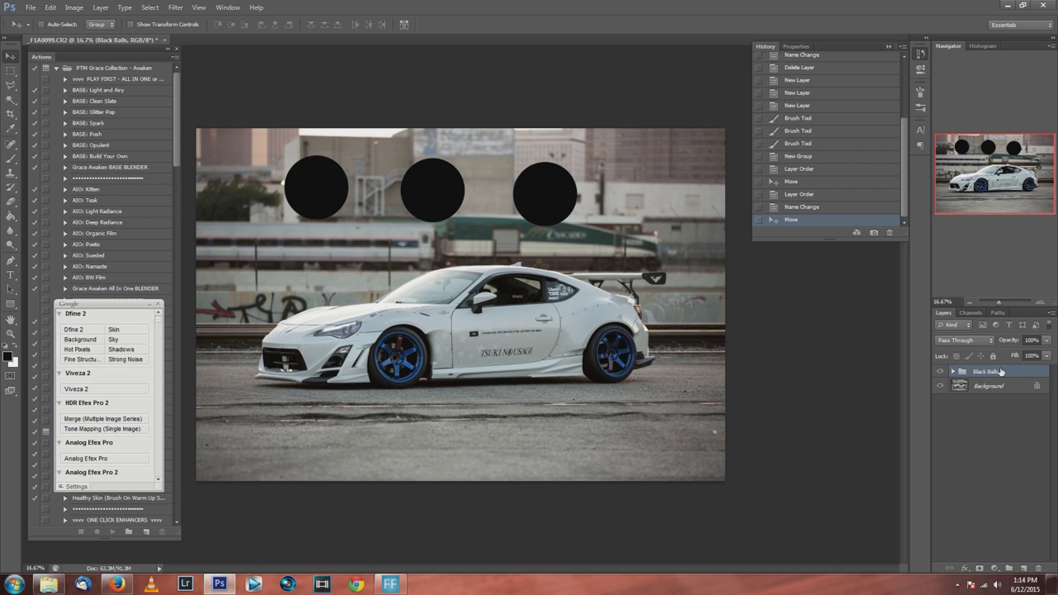
left_click_drag(1001, 372, 1038, 568)
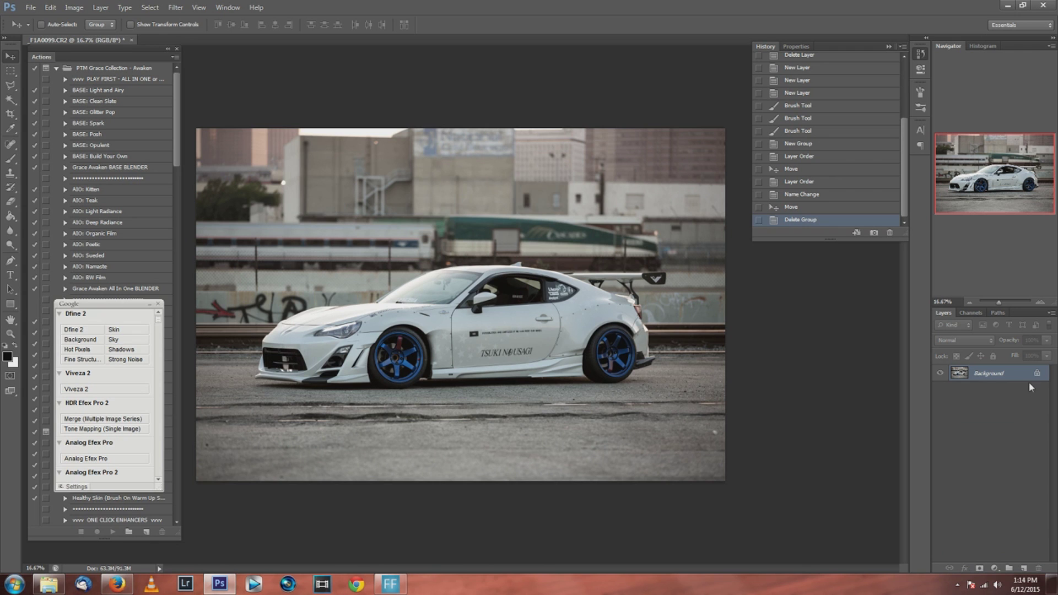
left_click(994, 568)
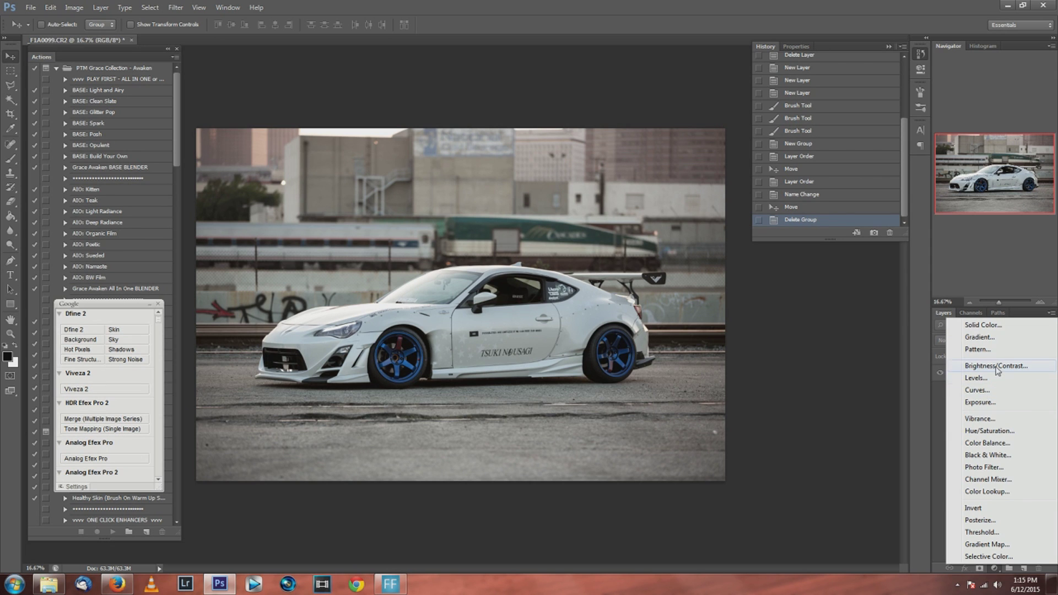
- Add a Vibrance adjustment layer above the car photo
left_click(944, 387)
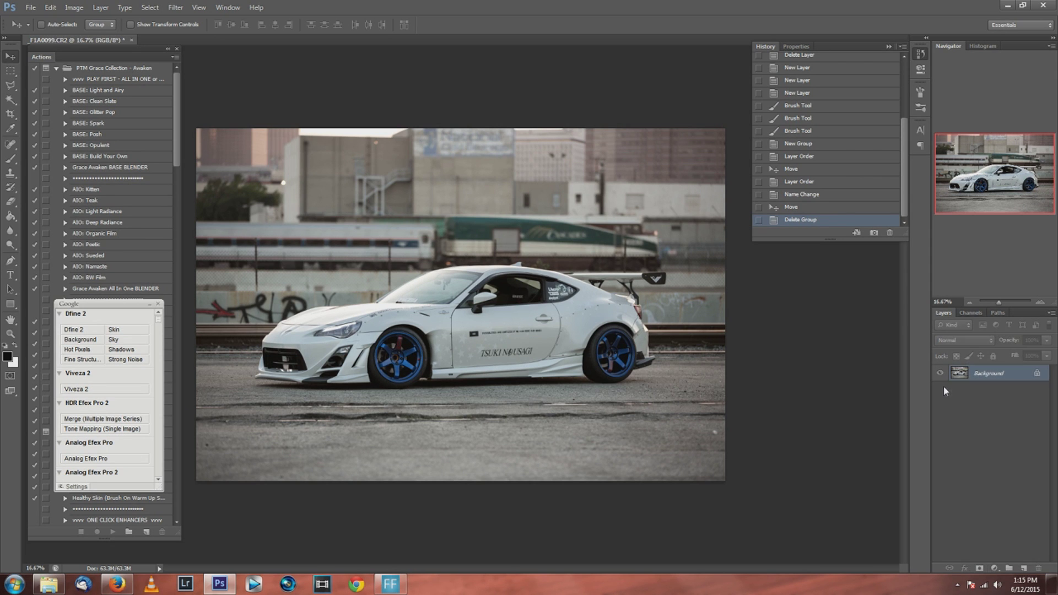
left_click(995, 573)
left_click(995, 573)
left_click(995, 573)
left_click(995, 573)
left_click(996, 574)
left_click(995, 574)
left_click(995, 574)
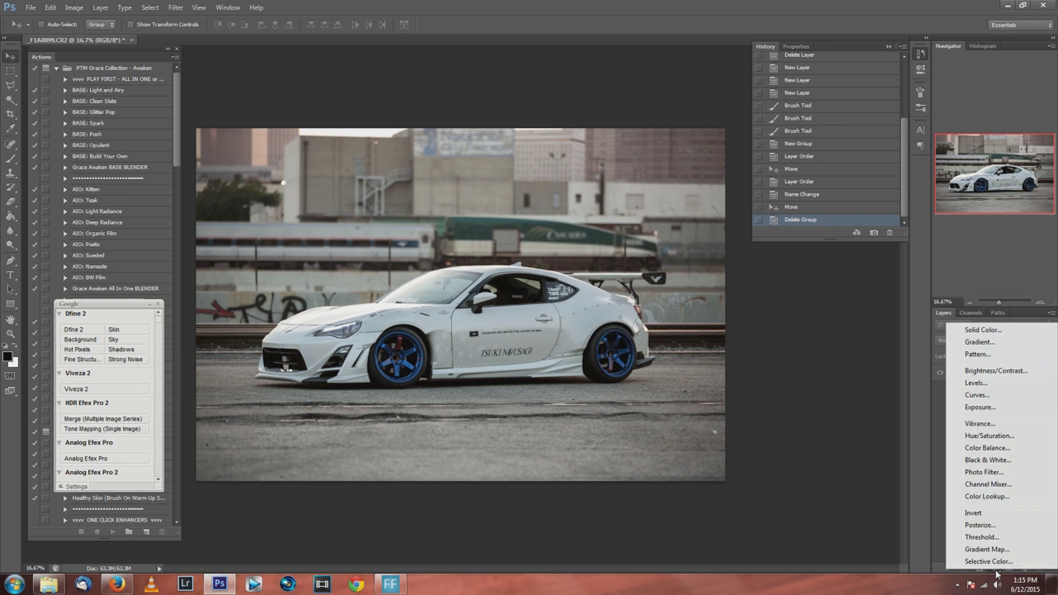
left_click(998, 429)
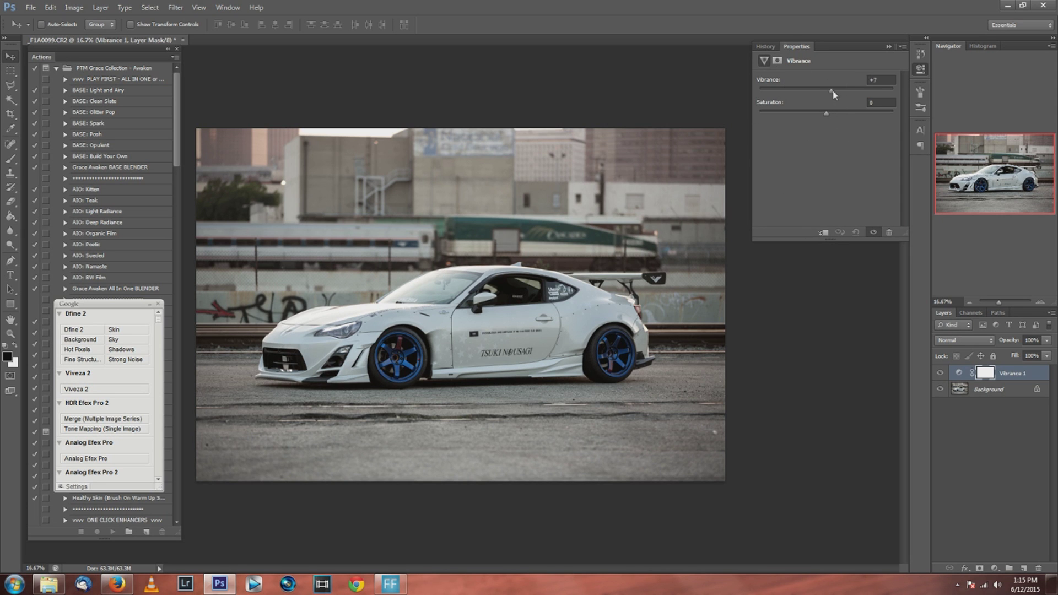
- Try extreme Vibrance and Saturation values (−100 to +100) to preview their effect
left_click_drag(833, 92, 988, 113)
left_click_drag(894, 93, 832, 113)
left_click_drag(897, 115, 827, 120)
left_click_drag(828, 117, 825, 114)
left_click_drag(825, 113, 904, 114)
left_click_drag(864, 112, 910, 92)
left_click_drag(895, 93, 748, 95)
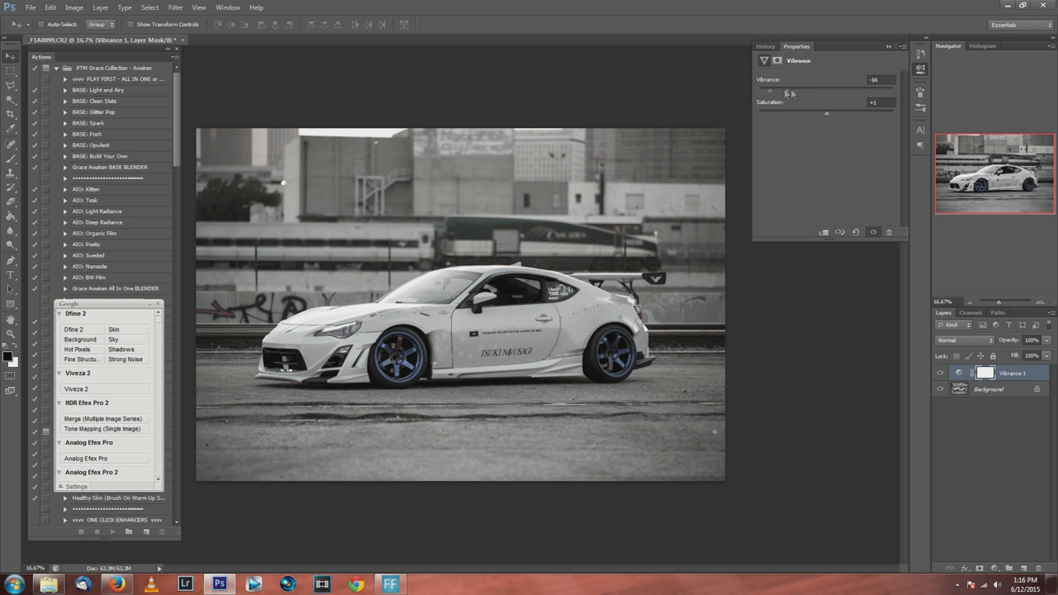
left_click_drag(789, 93, 798, 118)
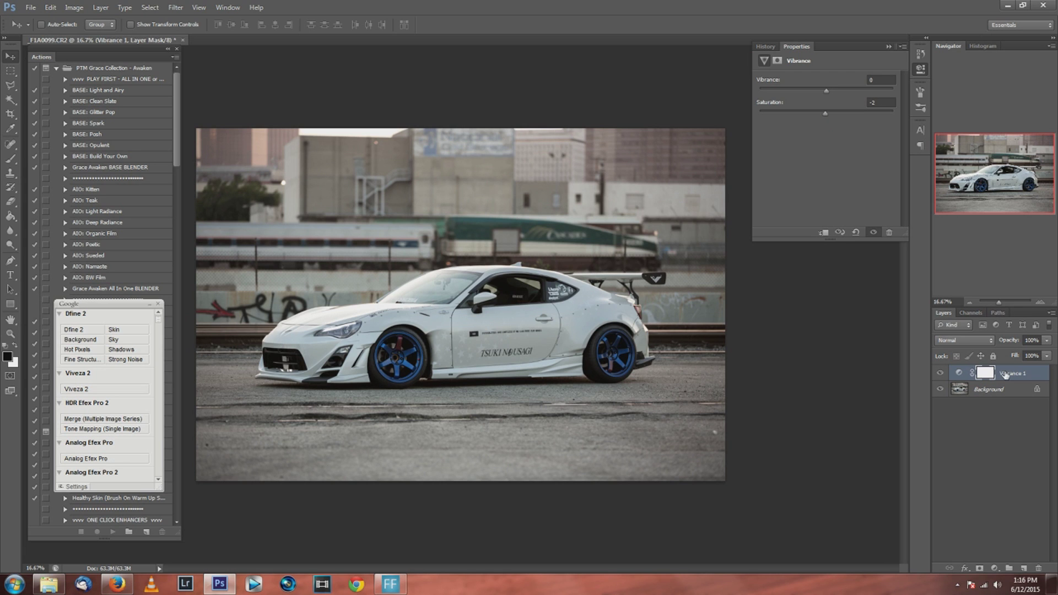
- Settle on Vibrance +26 with Saturation −2, and add an Exposure adjustment layer
left_click(959, 373)
left_click_drag(826, 92, 844, 96)
left_click(995, 568)
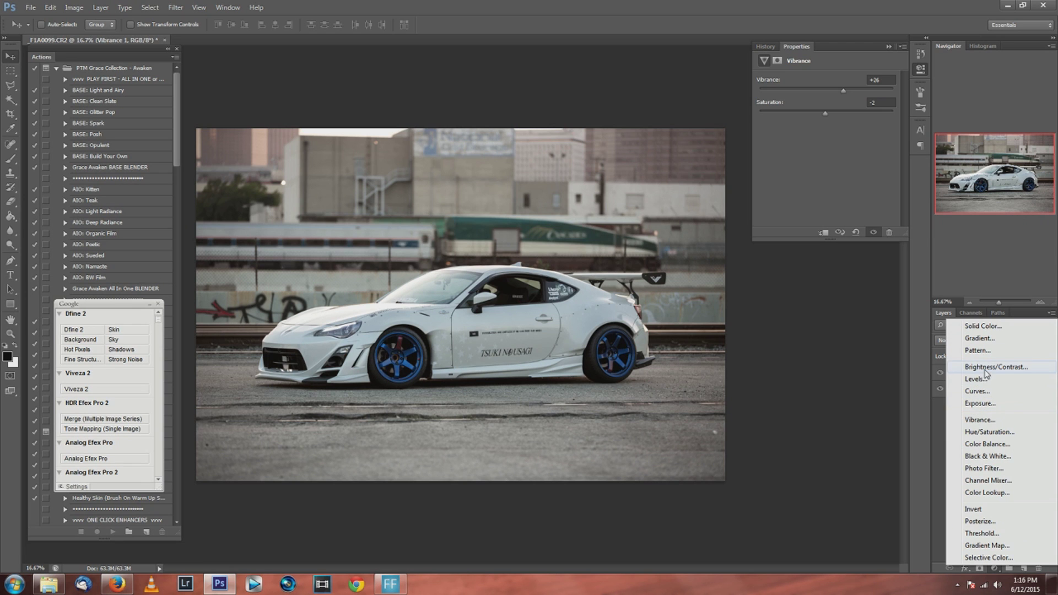
left_click(987, 405)
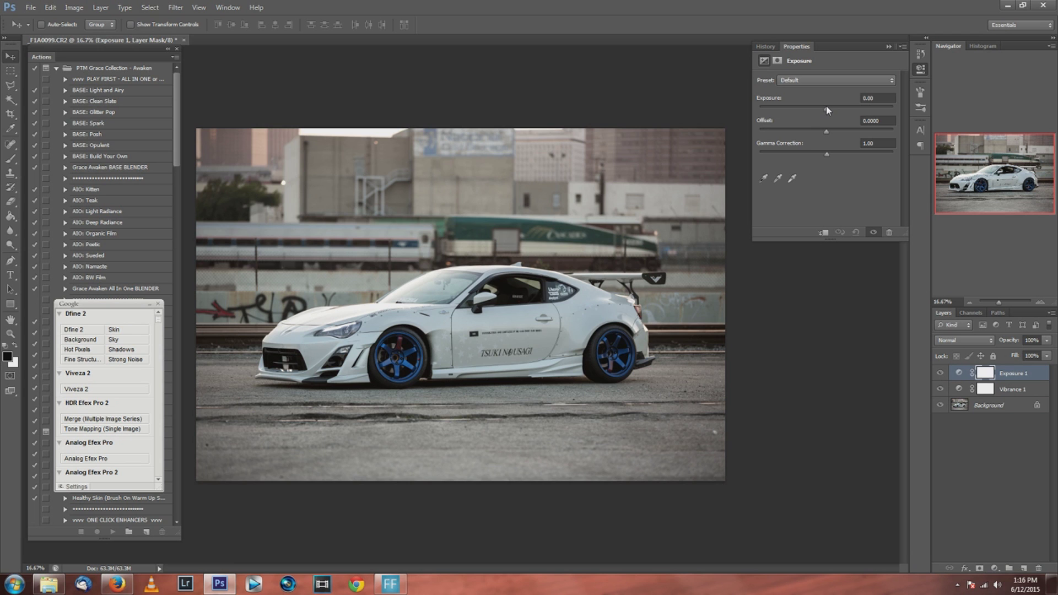
- Set Exposure to +0.22 and toggle the layer's visibility to compare before and after
left_click_drag(826, 106, 828, 108)
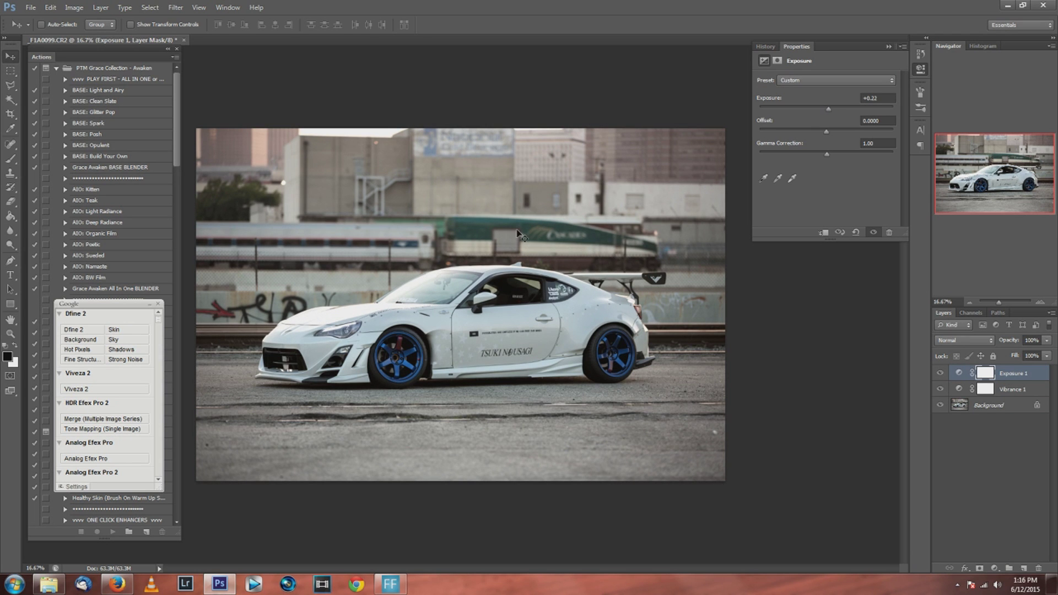
left_click(941, 375)
left_click(941, 375)
left_click(940, 378)
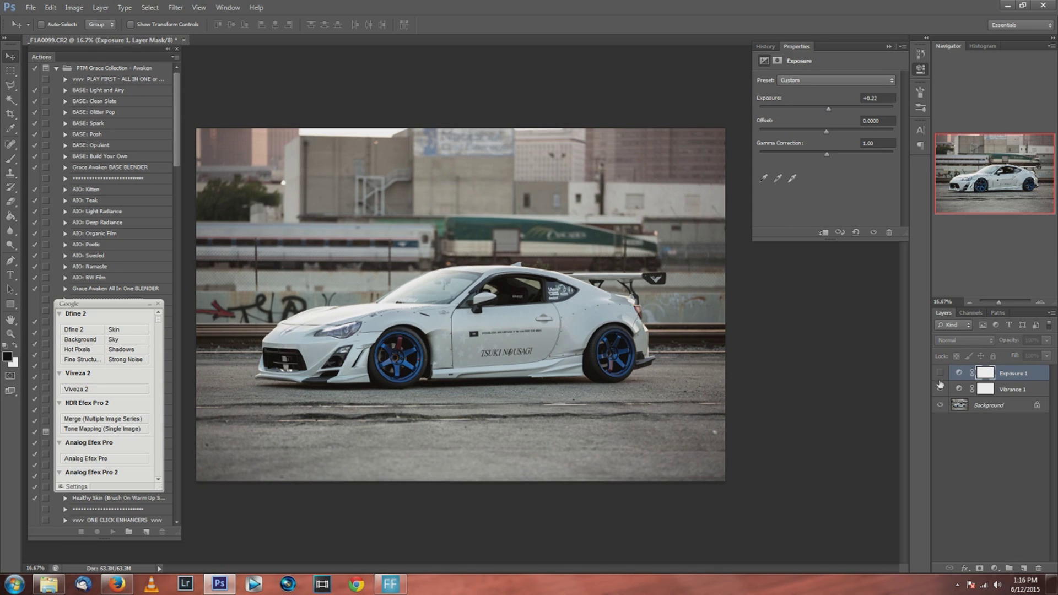
left_click(941, 378)
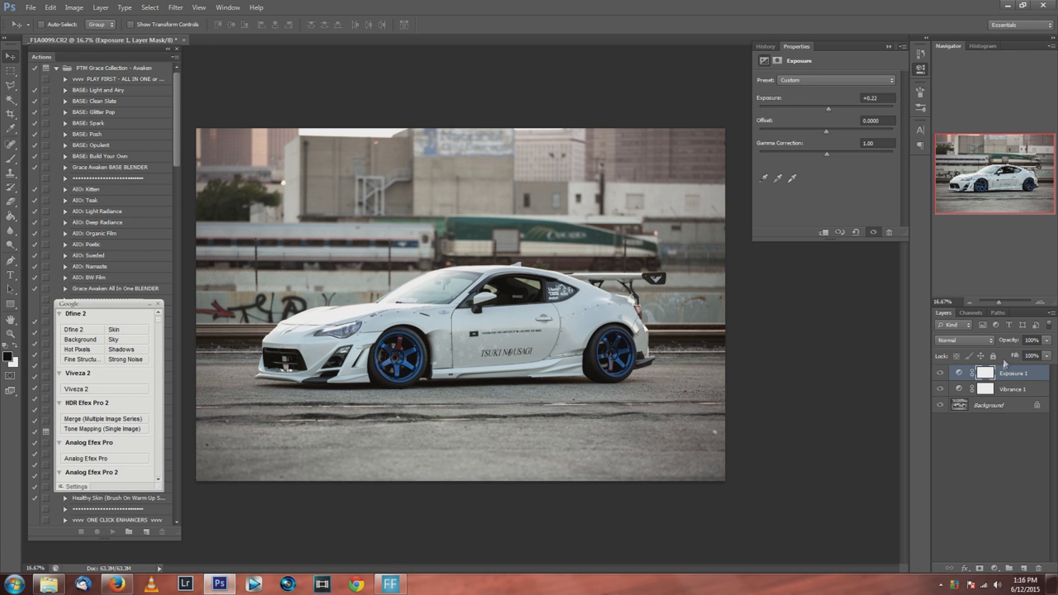
- Switch repeatedly between the Vibrance 1 and Exposure 1 layers and Exposure 1's mask
left_click(989, 389)
left_click(995, 373)
left_click(990, 385)
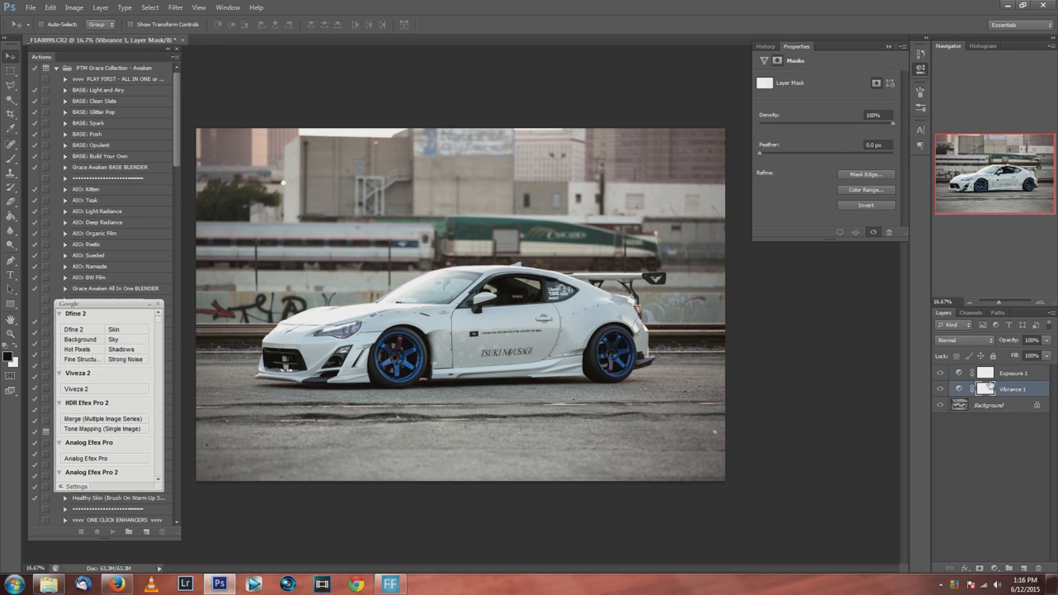
left_click(986, 375)
left_click(990, 388)
left_click(986, 375)
left_click(989, 388)
left_click(985, 374)
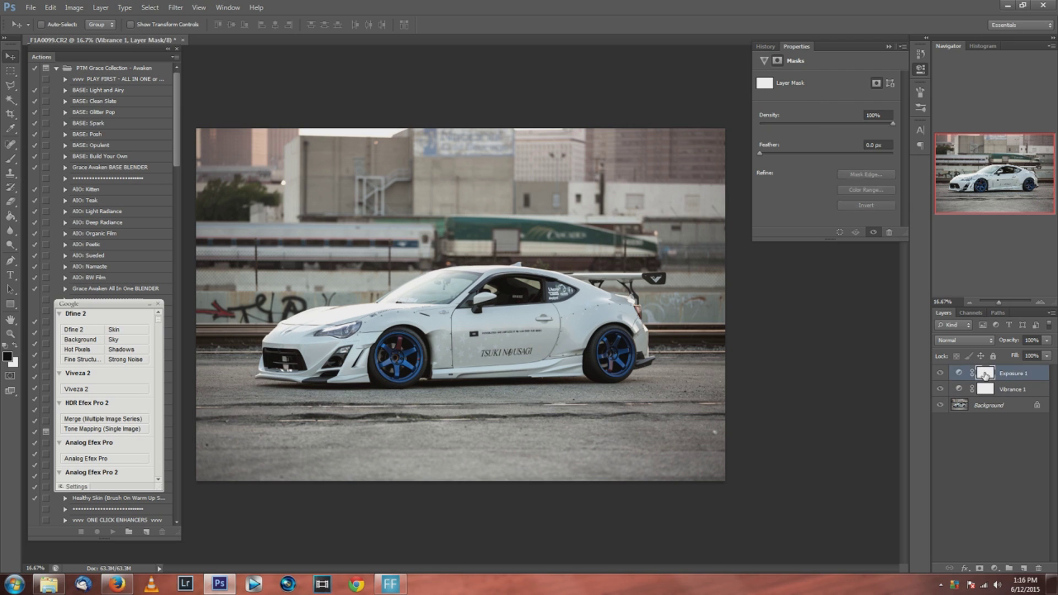
left_click(990, 388)
left_click(985, 375)
left_click(990, 389)
left_click(986, 374)
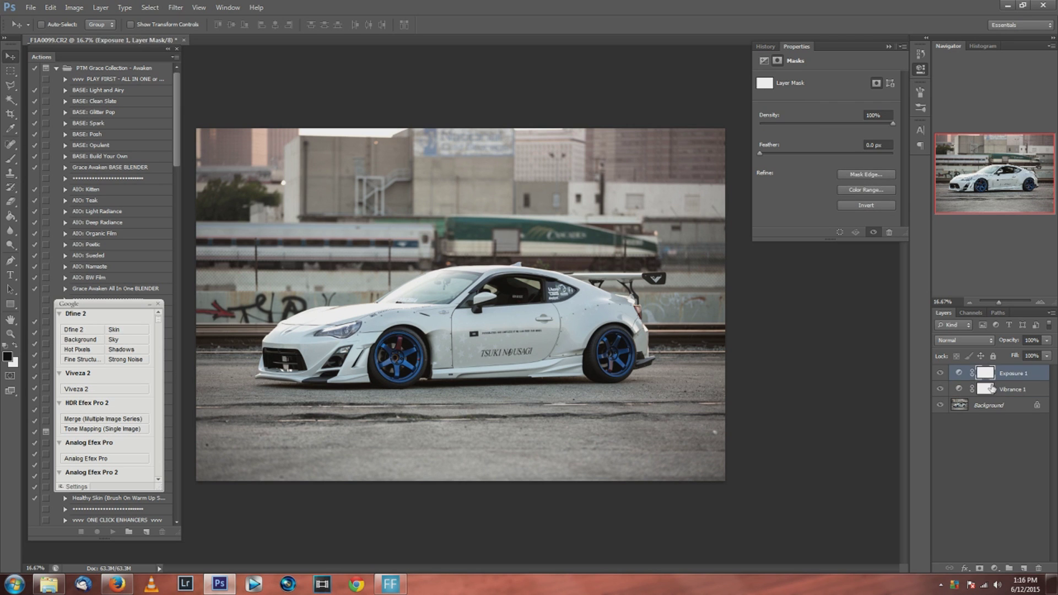
left_click(989, 388)
left_click(986, 375)
left_click(990, 388)
left_click(1014, 376)
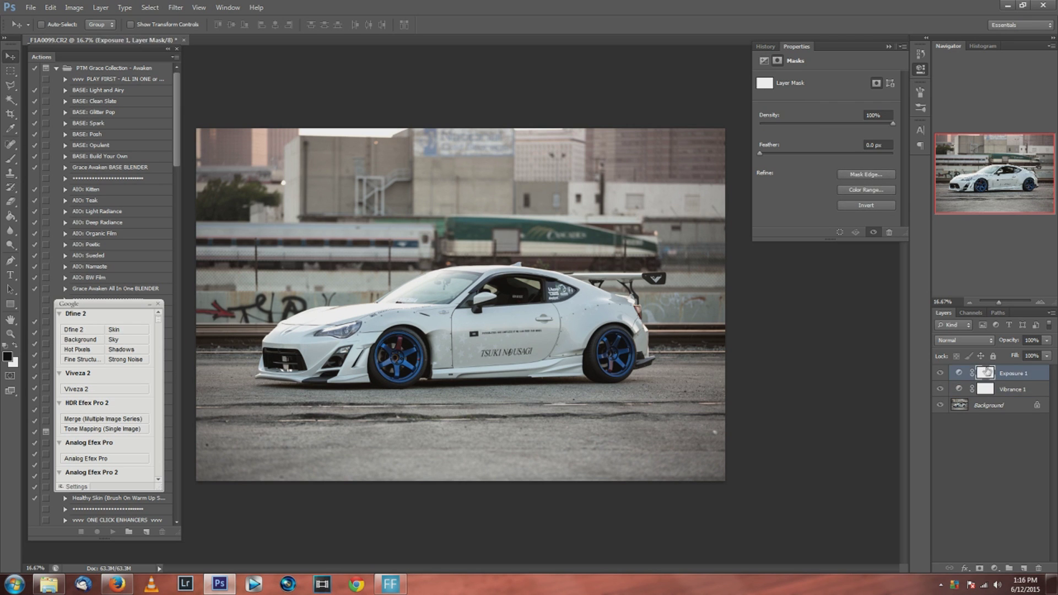
left_click(1017, 388)
left_click(1017, 375)
left_click(1016, 388)
left_click(1017, 375)
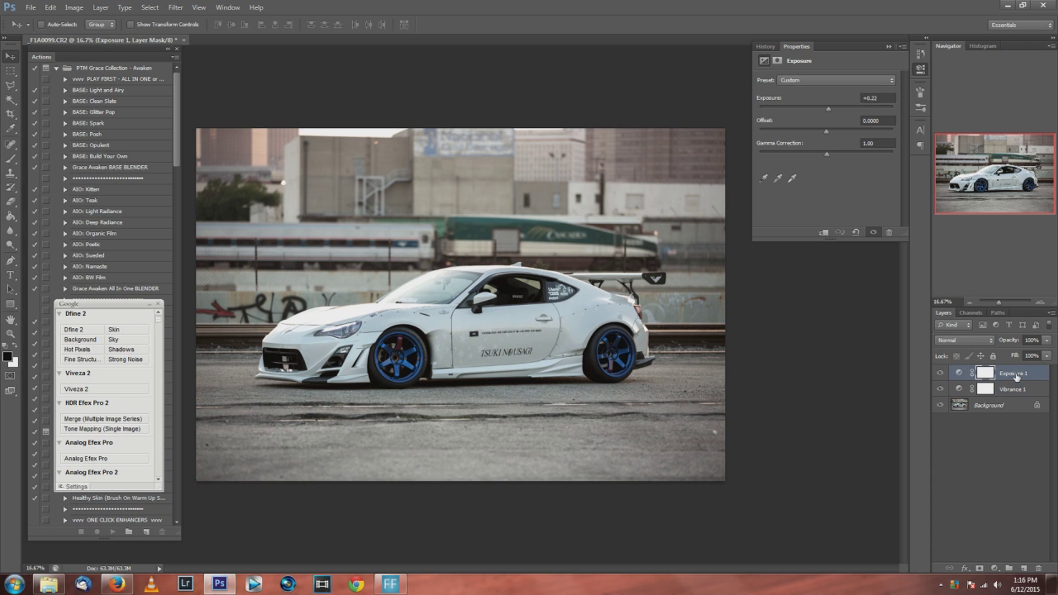
- Add a Brightness/Contrast adjustment layer with Contrast raised to 26
left_click(994, 568)
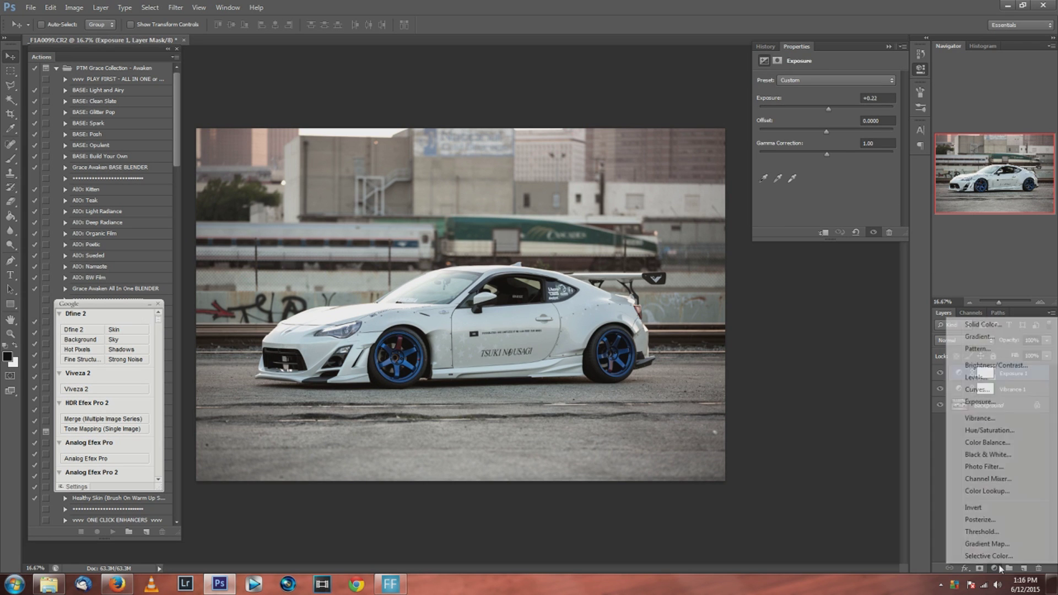
left_click(990, 367)
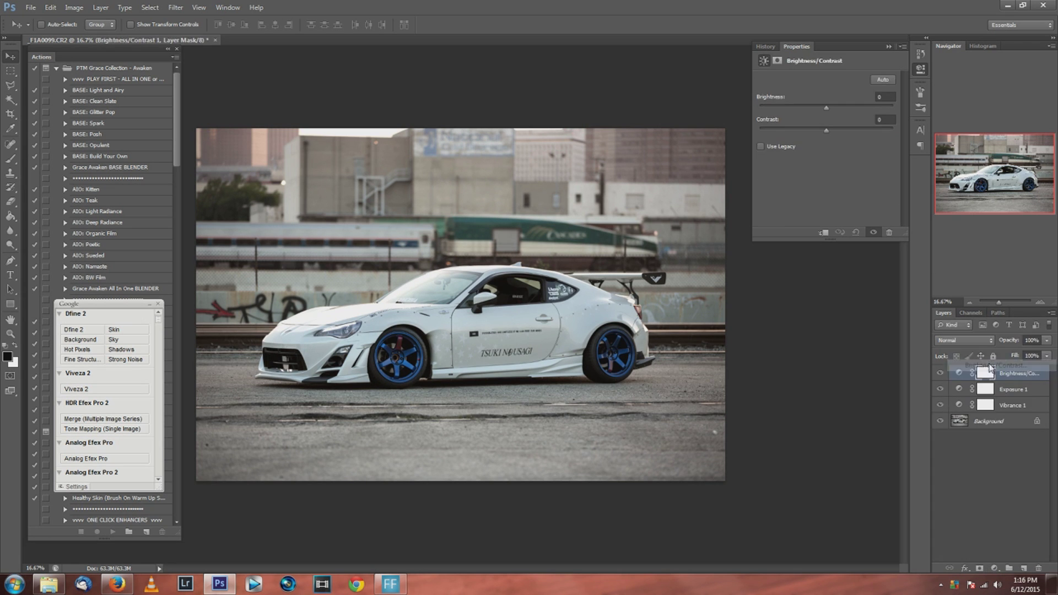
left_click_drag(827, 131, 844, 135)
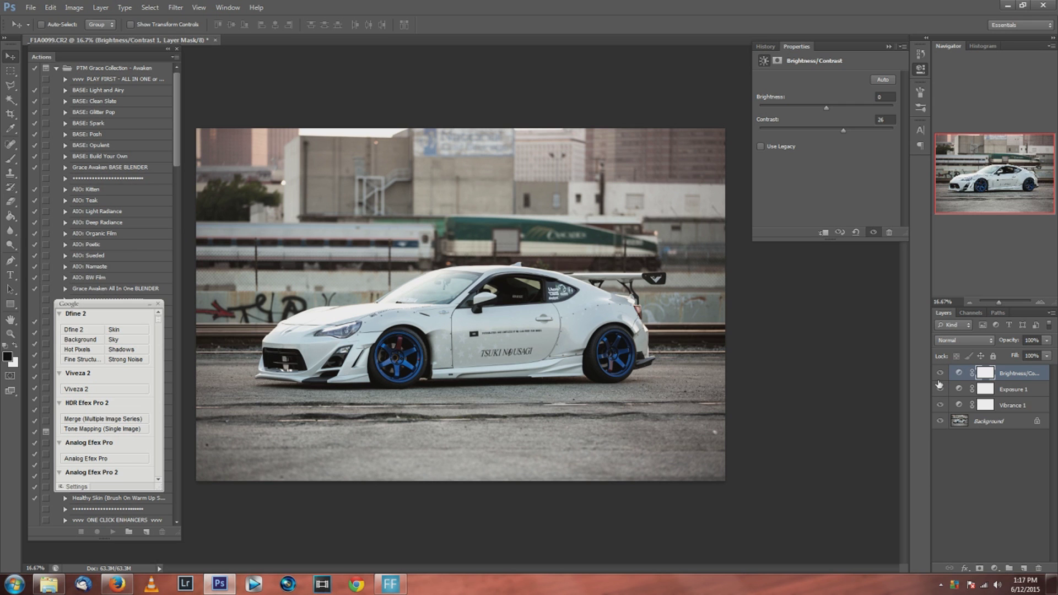
- Compare the car with and without adjustments via the Background visibility, then add a new layer group
left_click(941, 421, "alt")
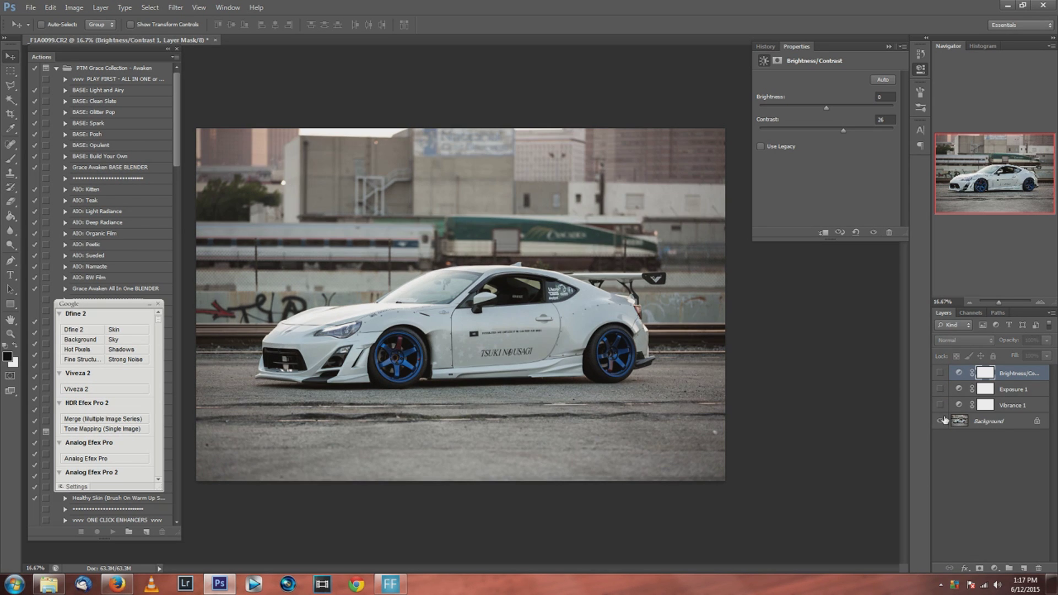
left_click(943, 421, "alt")
left_click(942, 422, "alt")
left_click(942, 422, "alt")
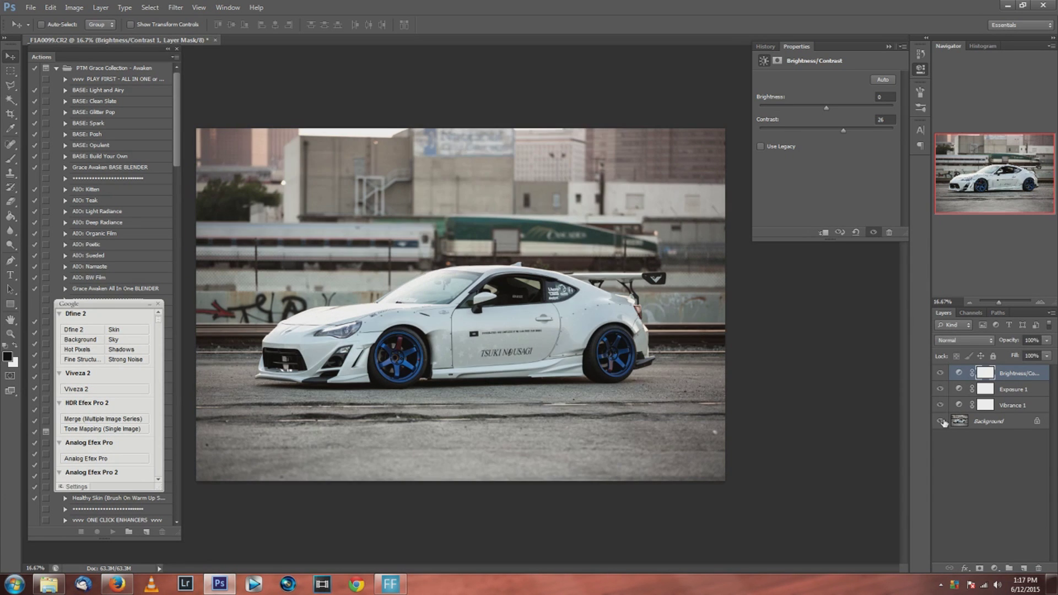
left_click(942, 422, "alt")
left_click(942, 421, "alt")
left_click(942, 421, "alt")
left_click(942, 421, "alt")
left_click(1009, 567)
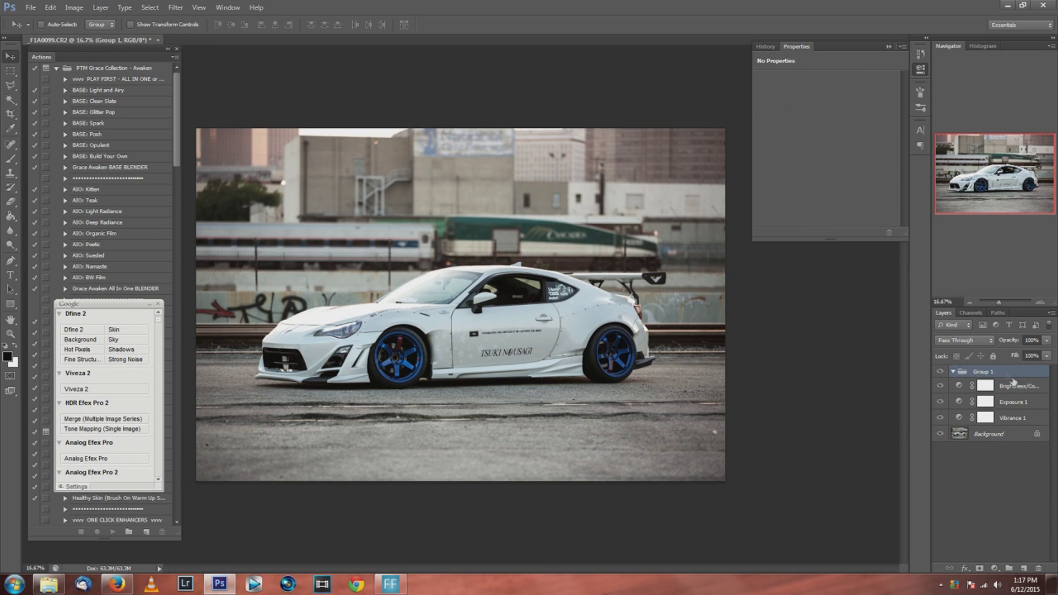
- Move the Vibrance, Exposure and Brightness/Contrast layers into Group 1
left_click(1014, 387)
left_click(1013, 418, "shift")
left_click_drag(1012, 418, 991, 376)
- Rename Group 1 to 'Adjustments' and collapse it
double_click(990, 373)
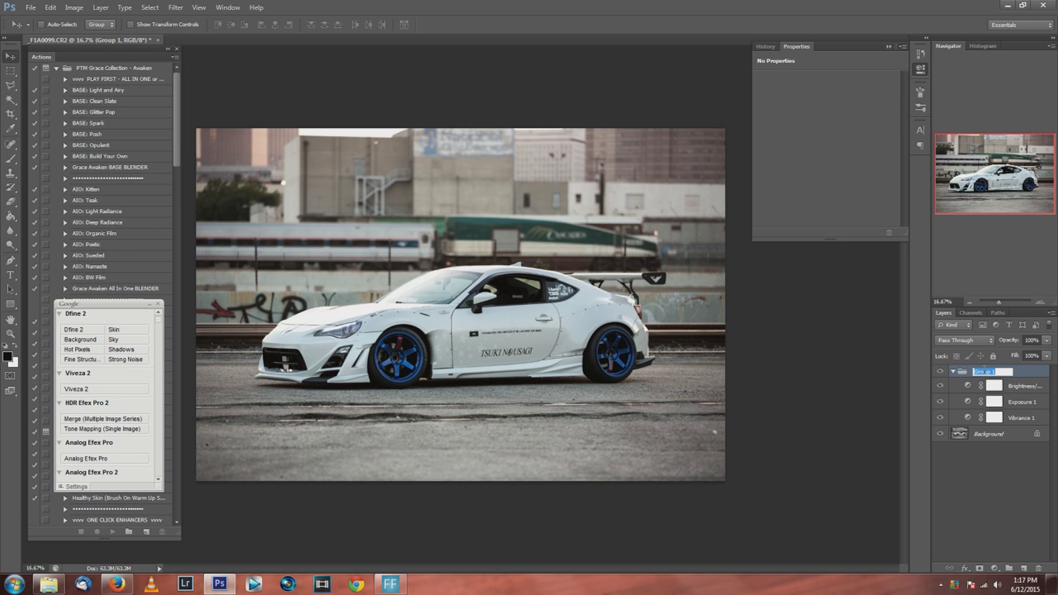
type("Adjustments")
left_click(1010, 495)
left_click(952, 372)
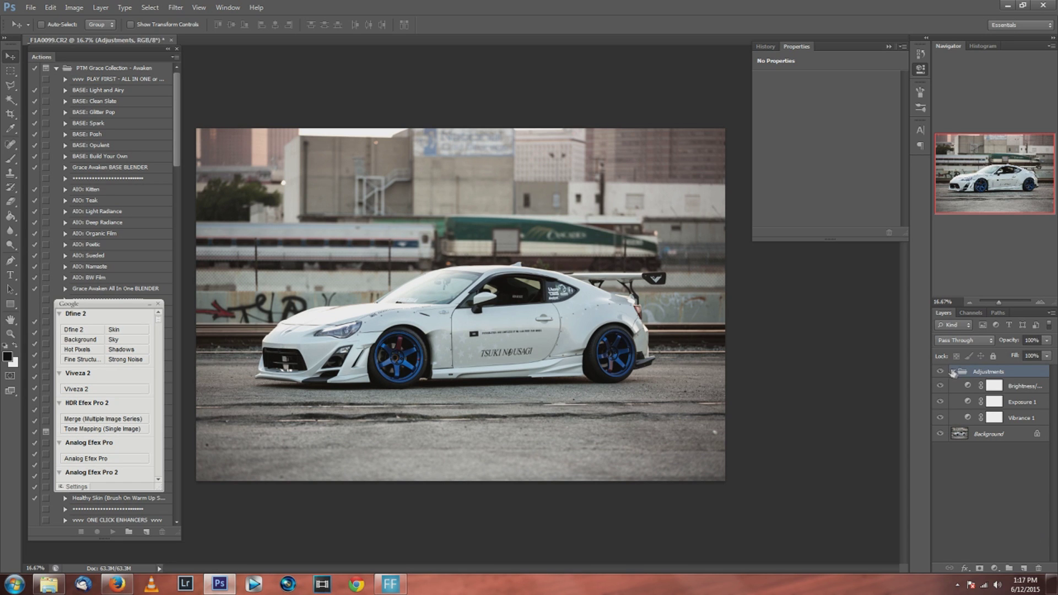
left_click(952, 372)
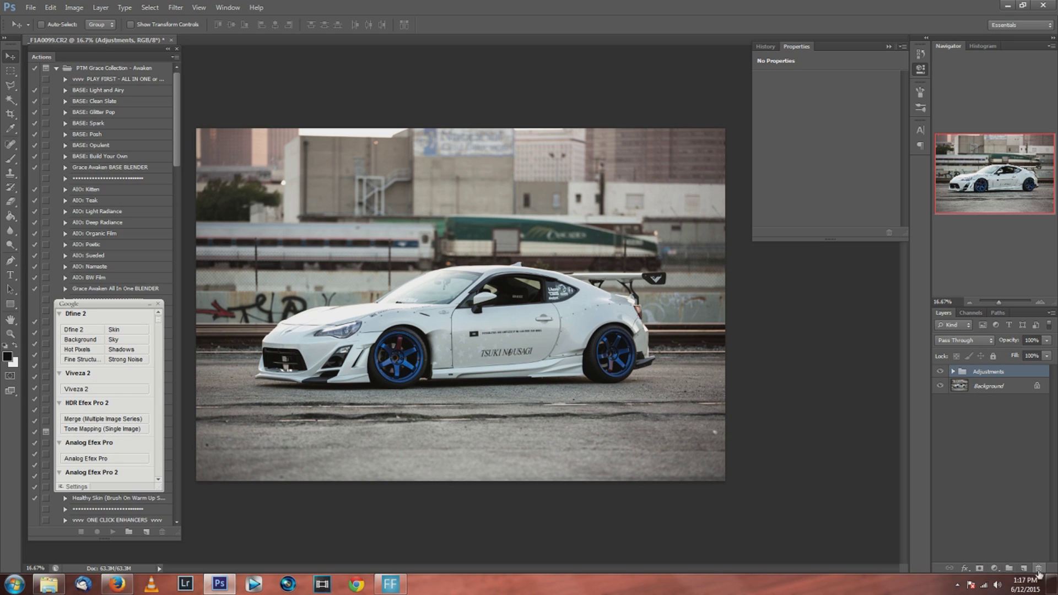
left_click(954, 372)
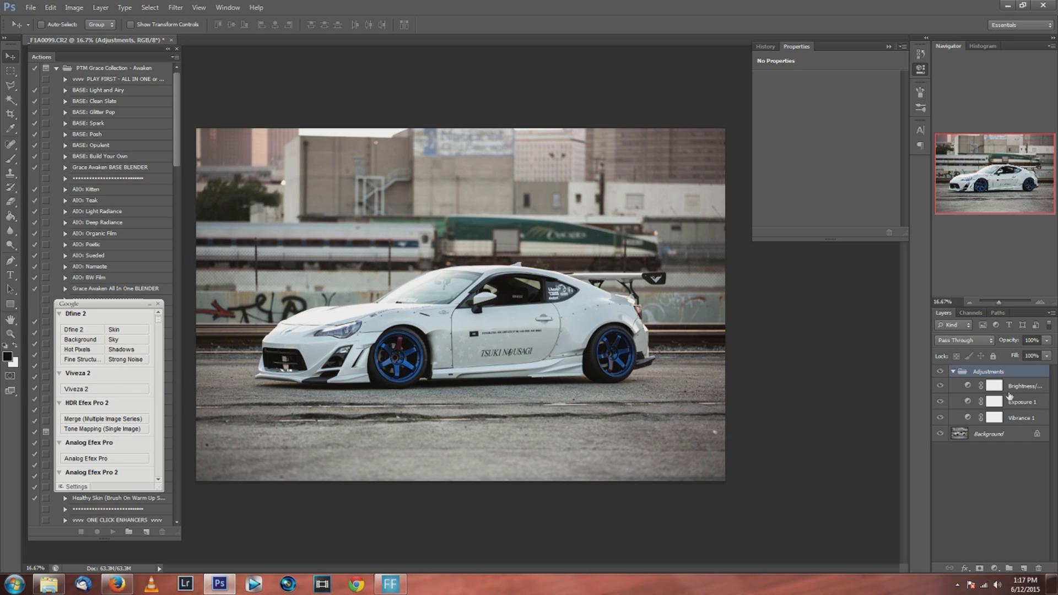
key("alt+bracketleft")
key("alt+bracketleft")
key("alt+bracketleft")
key("alt+bracketleft")
key("alt+bracketright")
key("alt+bracketright")
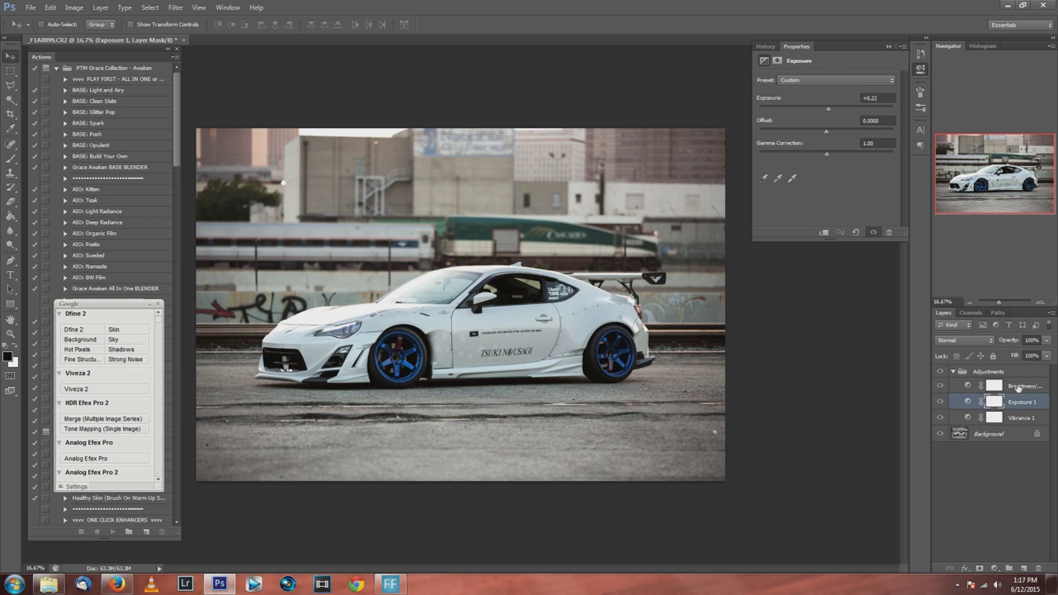
key("alt+bracketright")
key("alt+bracketleft")
key("alt+bracketright")
left_click(998, 372)
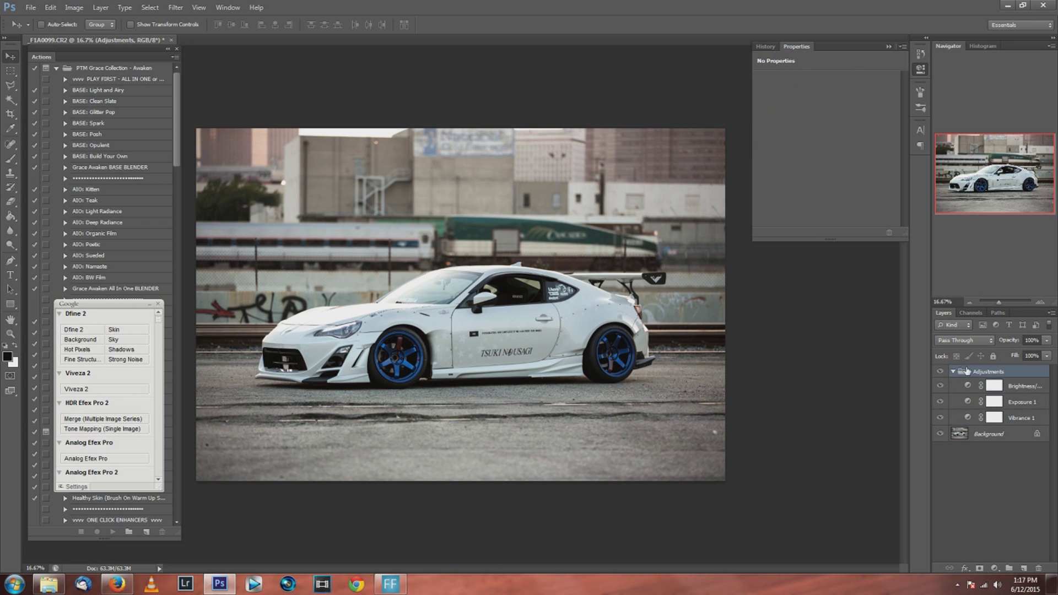